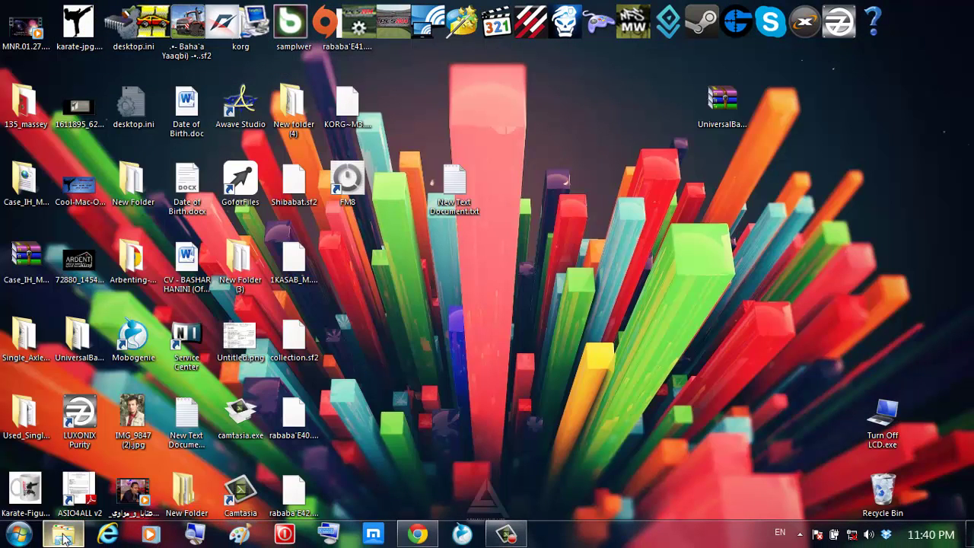
Restore the mods folder window and open Case_IH_Magnum_340_Pack.zip in WinRAR
click(63, 536)
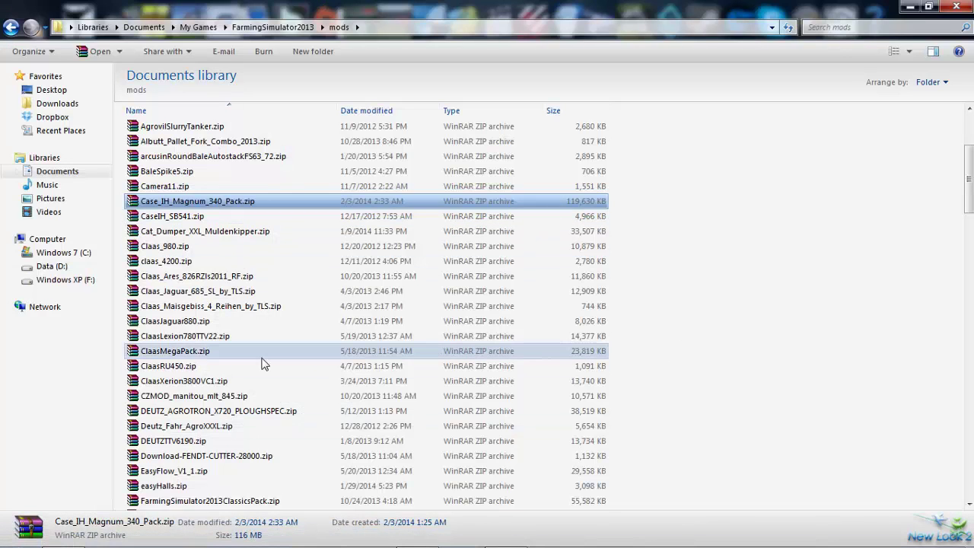
scroll(261, 363, down, 1)
scroll(261, 359, up, 3)
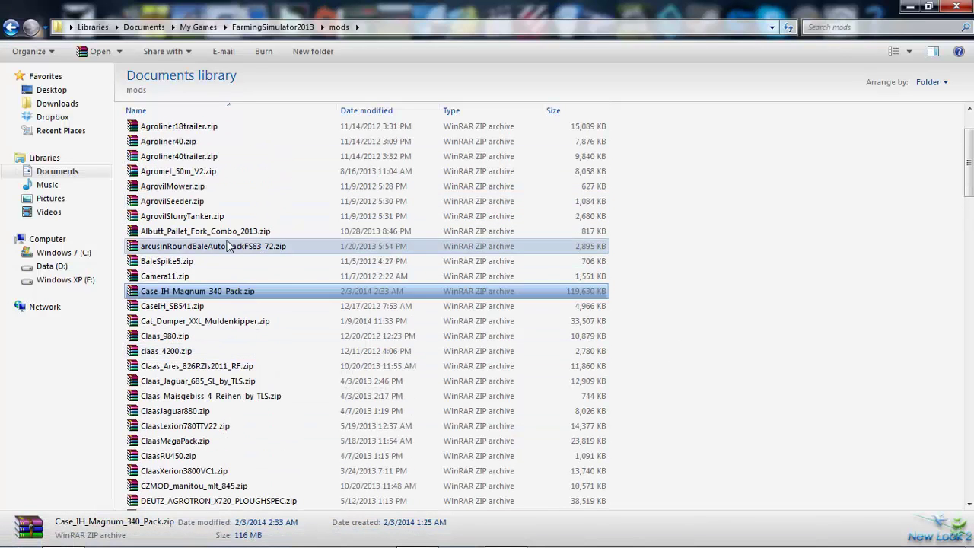
double_click(215, 292)
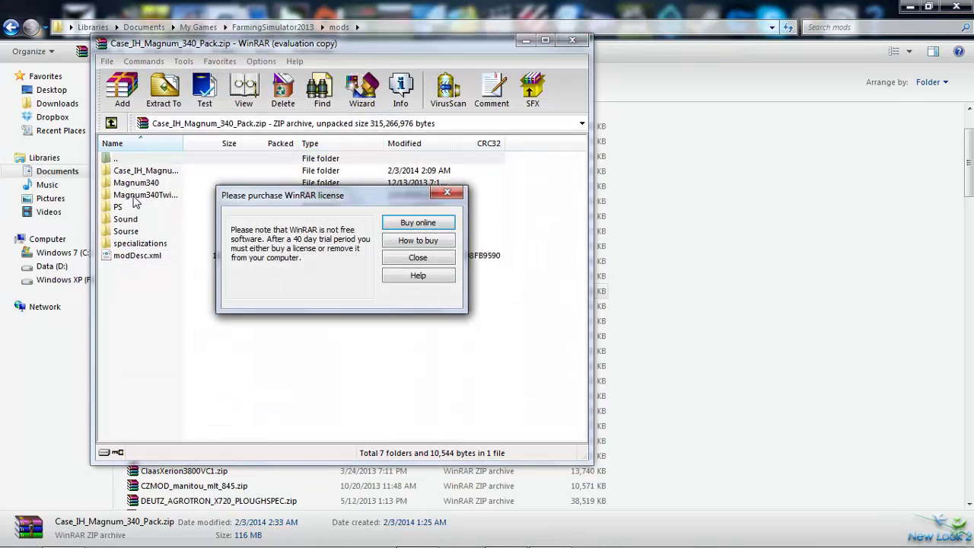
Dismiss the licence reminder, locate ns_grosz.dds in Magnum340TwinWheel, then close WinRAR and return to Chrome
click(417, 257)
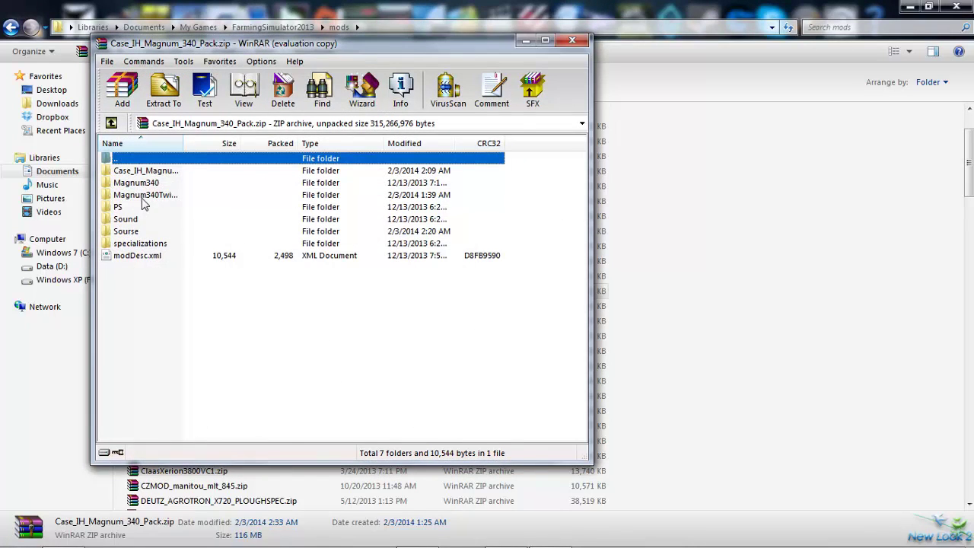
double_click(143, 198)
click(221, 351)
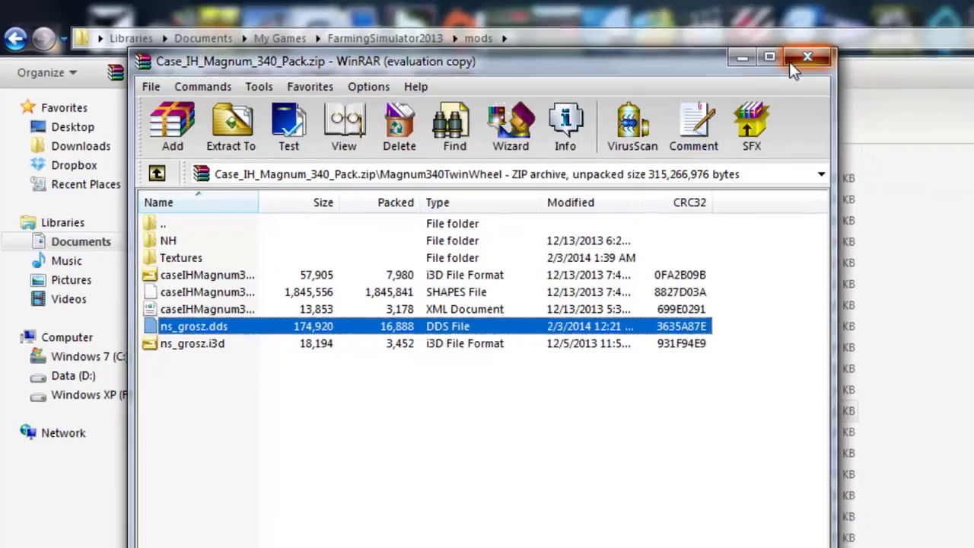
click(863, 63)
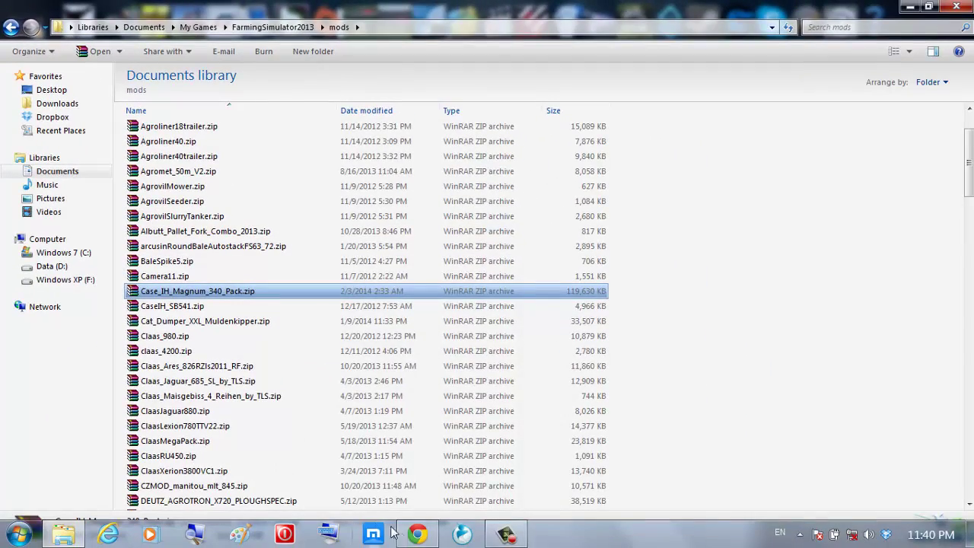
click(417, 534)
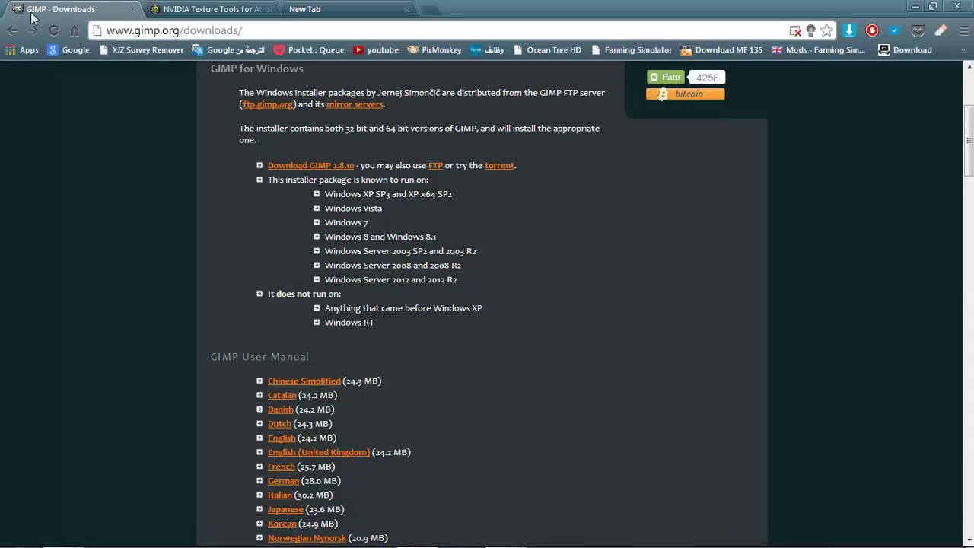
Open and close the Start menu, then select and deselect the gimp.org page address
click(19, 533)
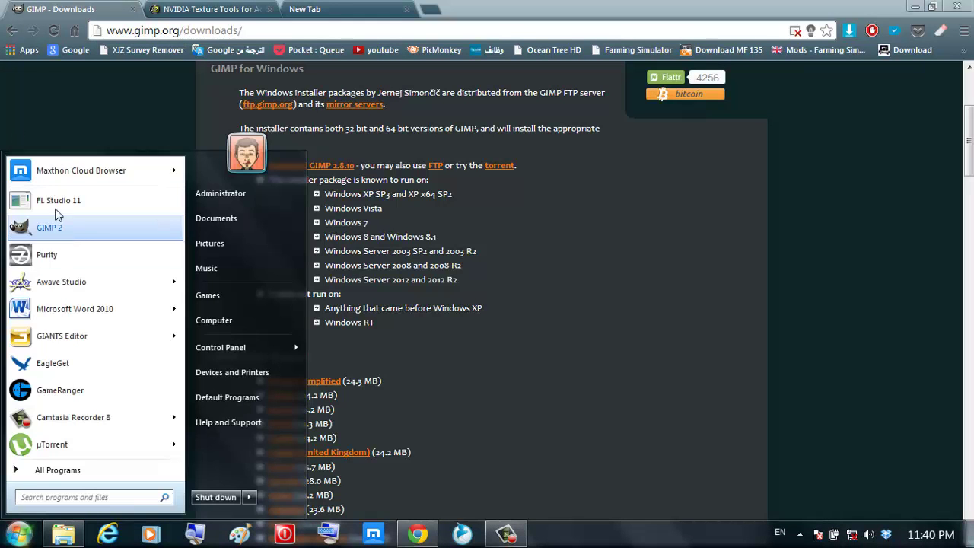
click(102, 94)
scroll(192, 215, up, 3)
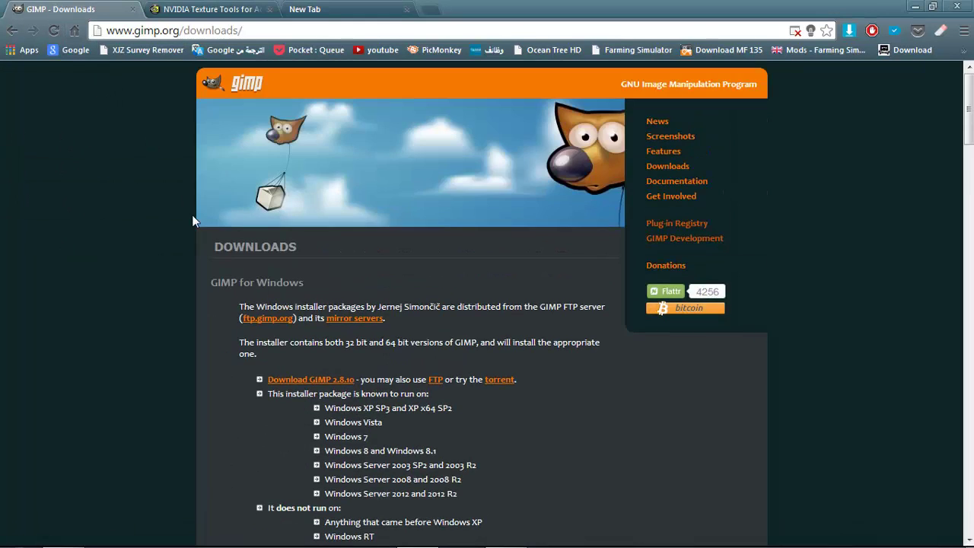
drag(242, 31, 106, 31)
click(210, 347)
Dismiss the gimp-2.8.10-setup.exe download prompt and minimize Chrome
scroll(210, 346, down, 3)
scroll(221, 243, up, 1)
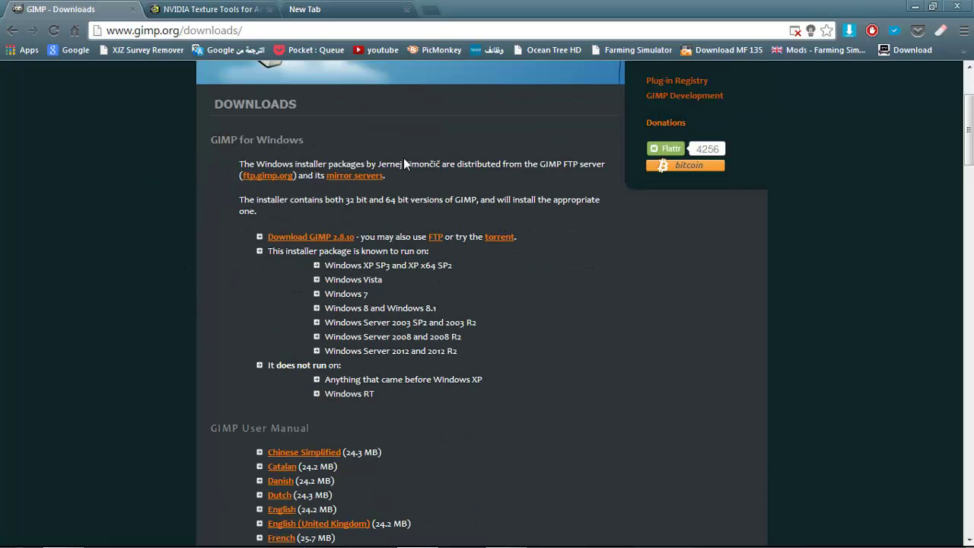
scroll(263, 289, down, 1)
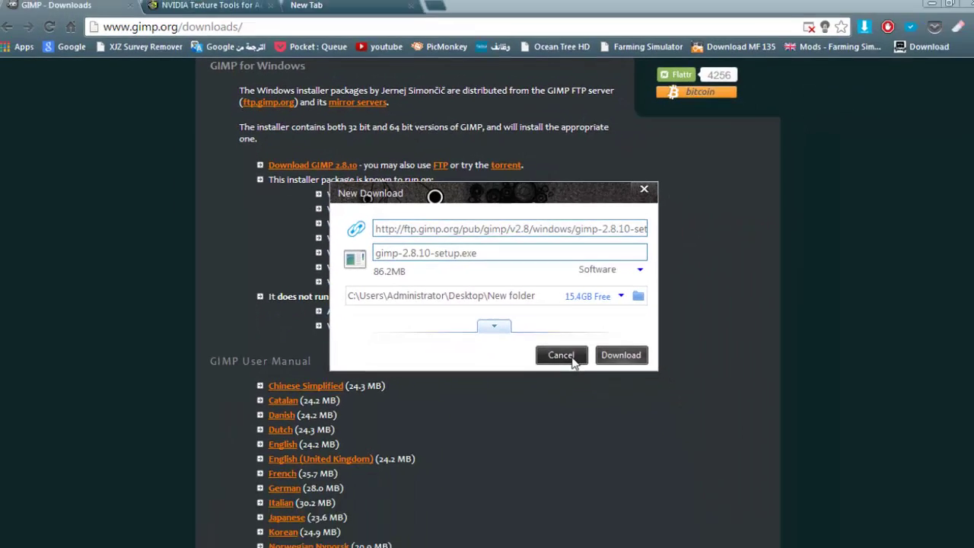
click(611, 351)
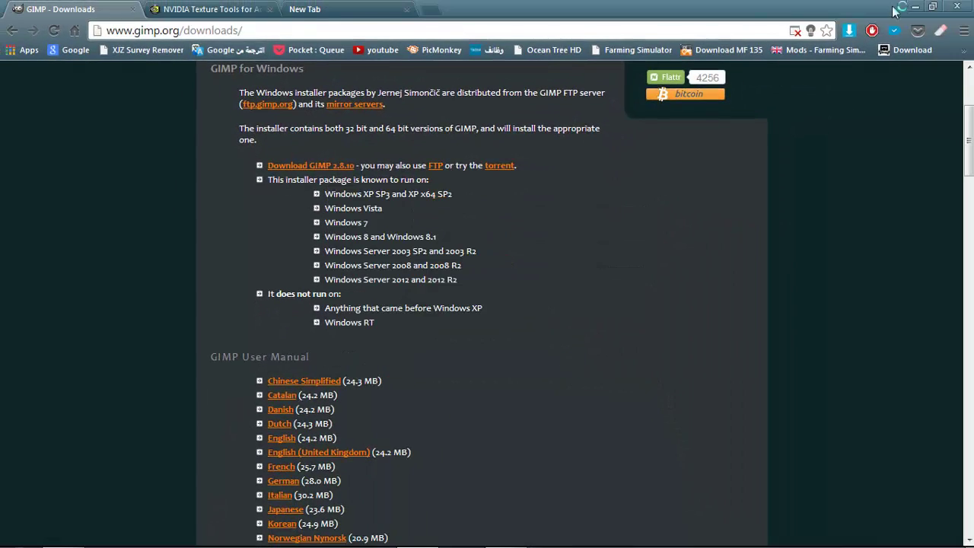
click(916, 7)
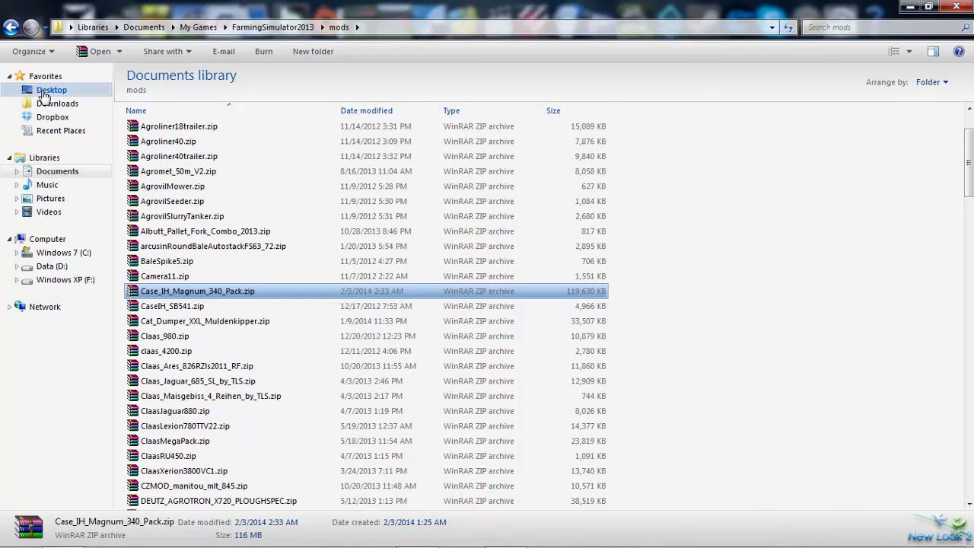
Open the Download folder and launch gimp-2.8.10-setup.exe
click(43, 105)
click(729, 354)
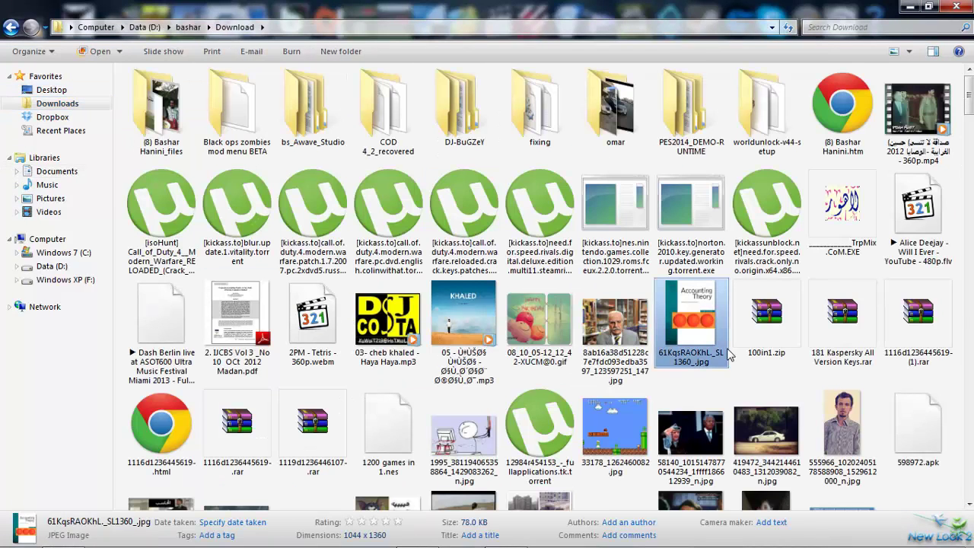
key(g)
double_click(767, 110)
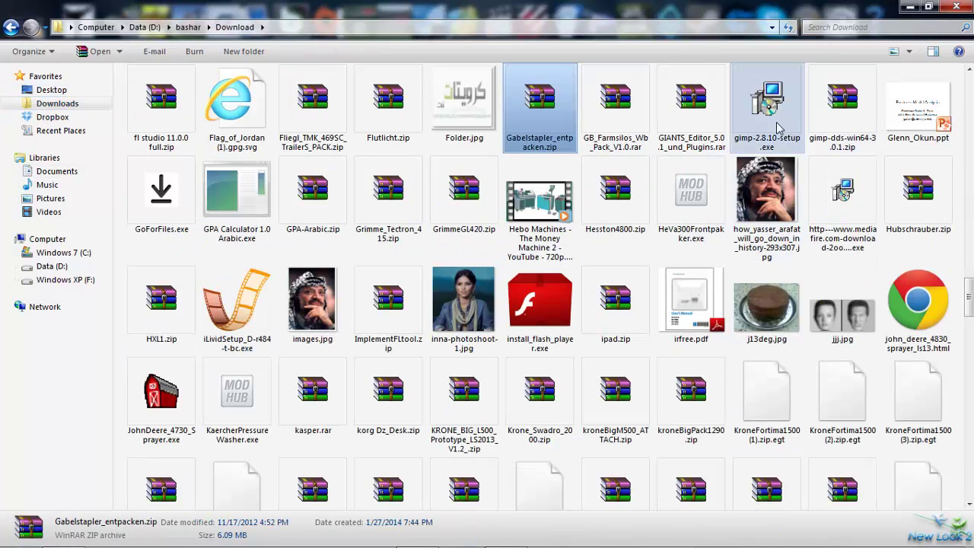
Confirm the setup language, then cancel and quit the GIMP 2.8 setup
click(502, 311)
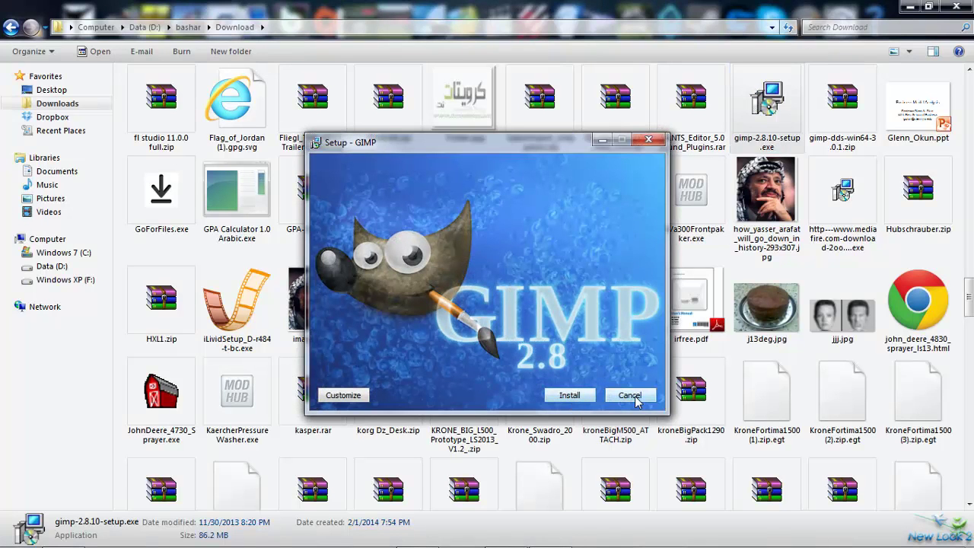
click(631, 396)
click(540, 349)
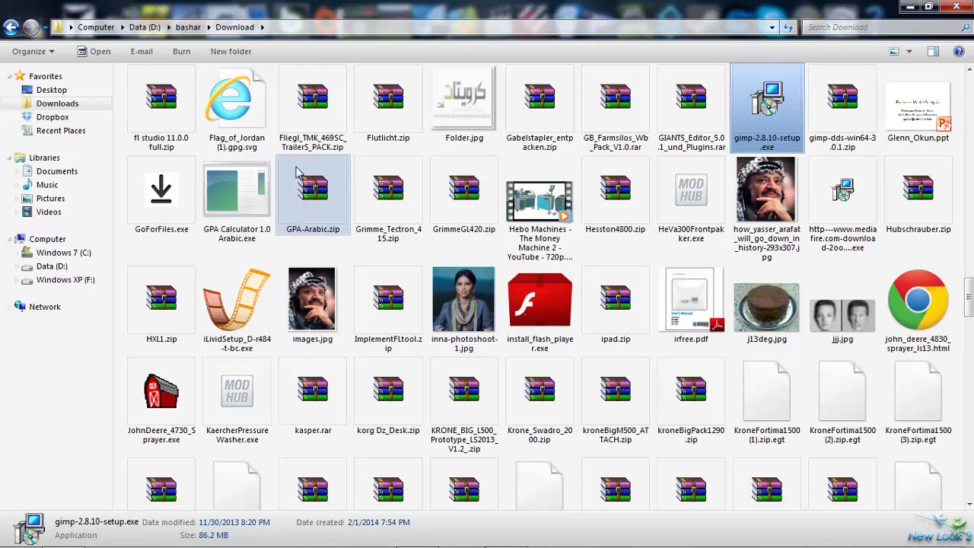
scroll(228, 380, up, 5)
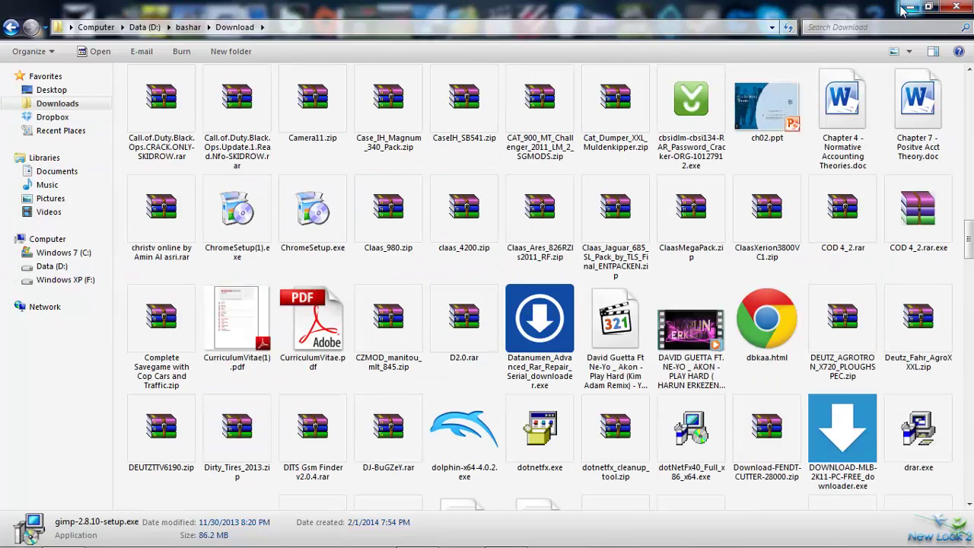
Navigate Documents > My Games > FarmingSimulator2013 > mods
click(59, 174)
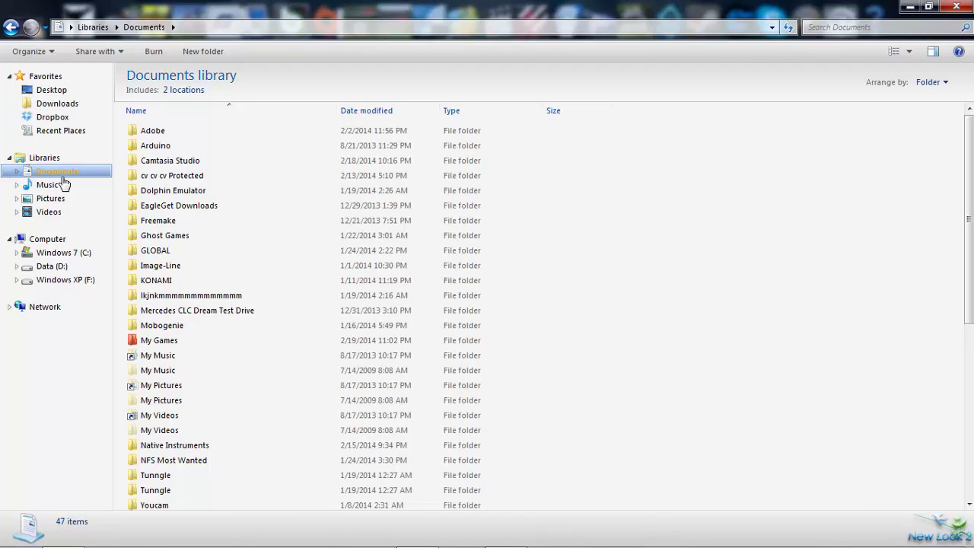
double_click(168, 339)
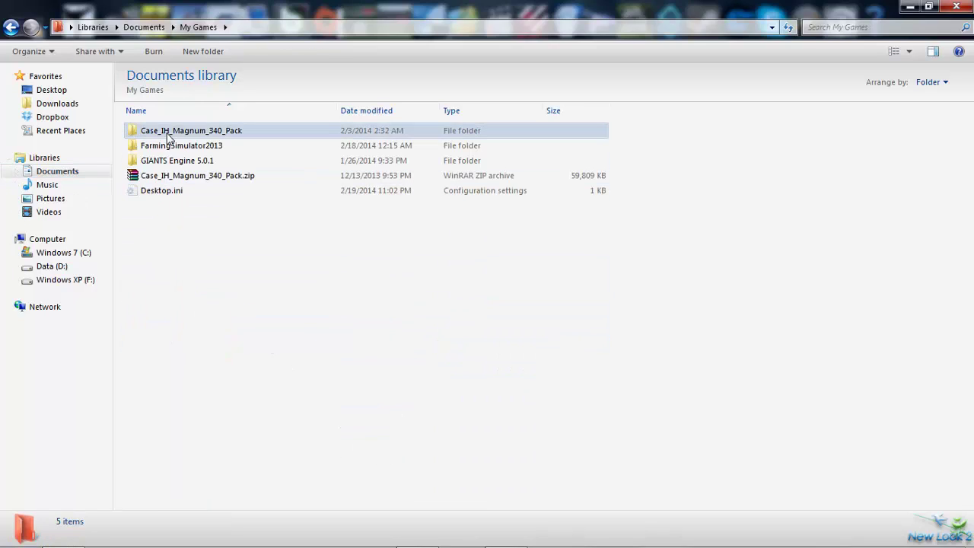
click(167, 145)
double_click(167, 145)
click(171, 131)
double_click(171, 131)
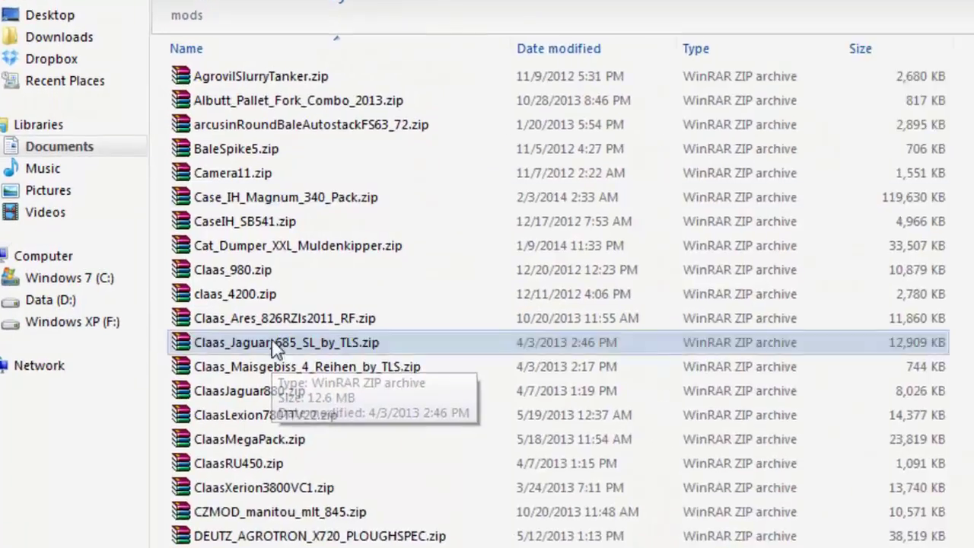
Browse the mod archives, selecting CaseIH_SB541.zip, Claas_Maisgebiss_4_Reihen_by_TLS.zip and ClaasMegaPack.zip
scroll(244, 343, down, 8)
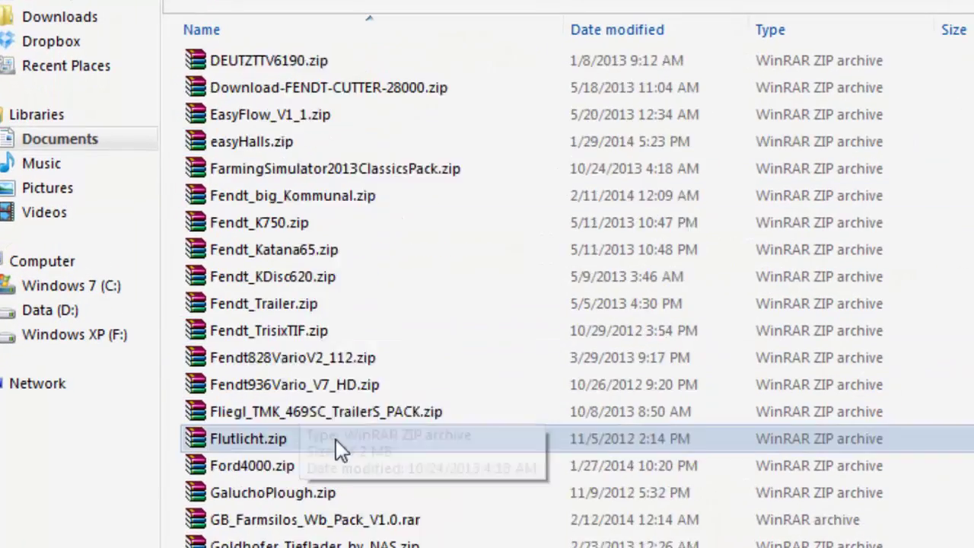
scroll(235, 328, down, 4)
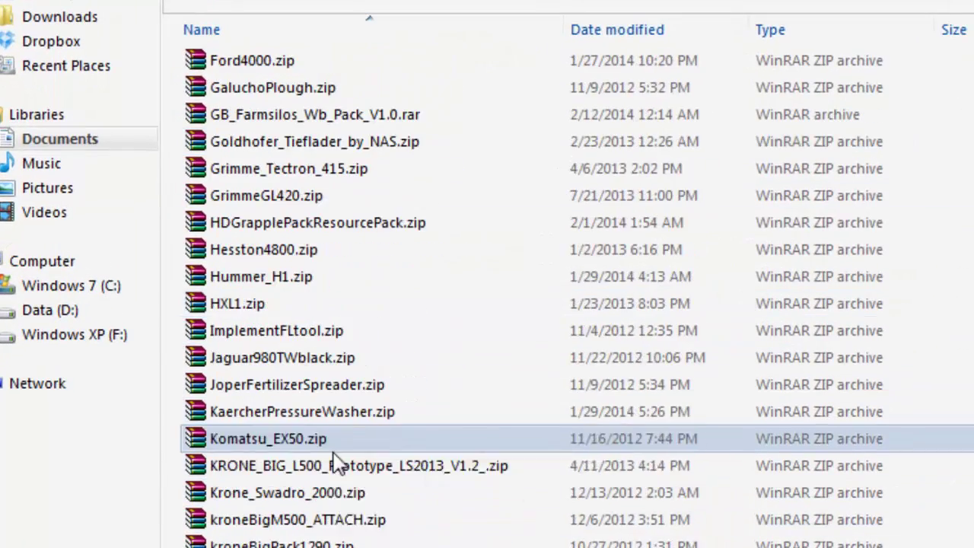
scroll(317, 458, down, 3)
scroll(283, 439, down, 3)
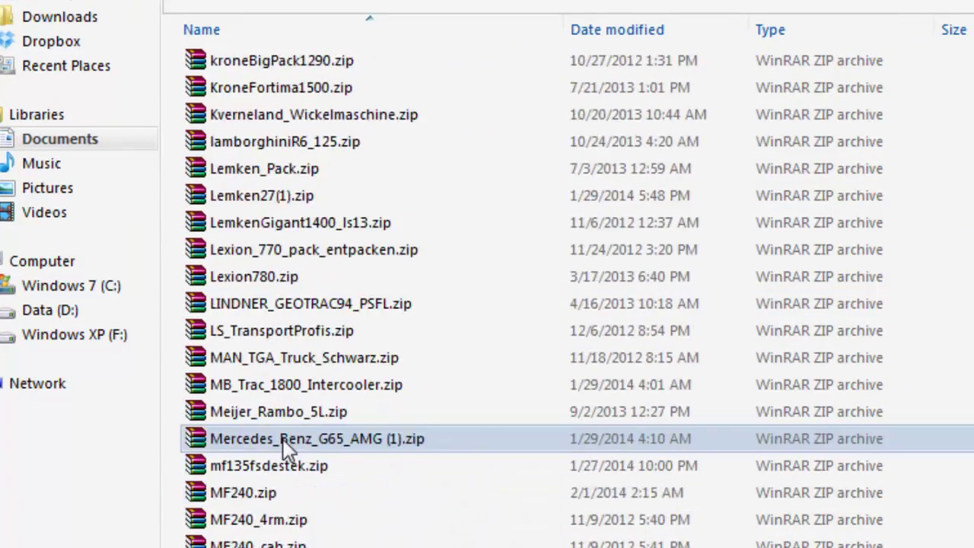
scroll(283, 445, up, 3)
scroll(288, 467, up, 7)
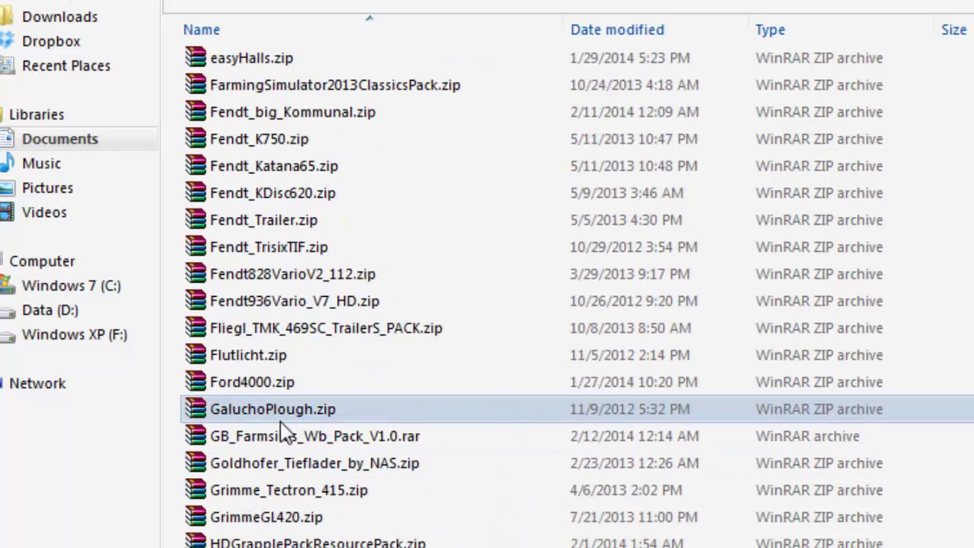
scroll(280, 428, up, 5)
scroll(281, 426, up, 4)
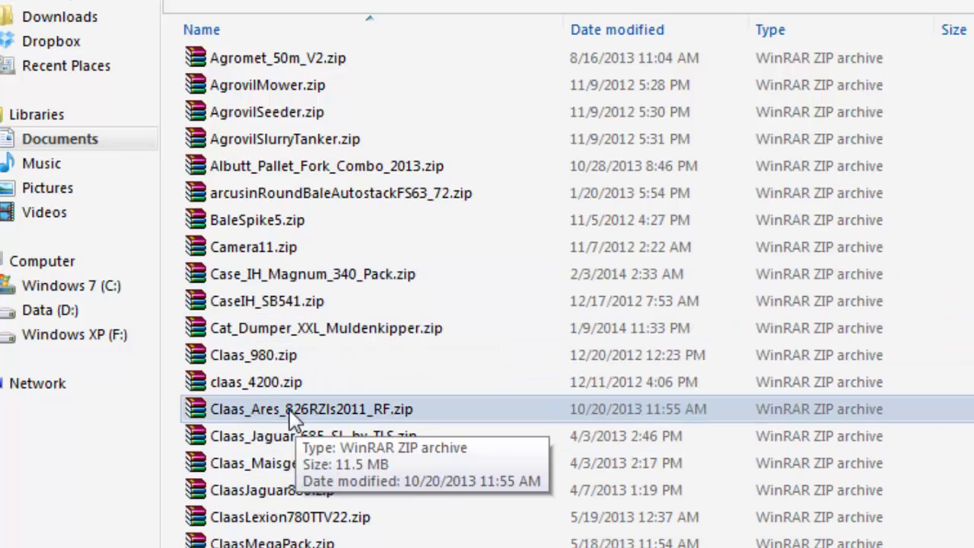
click(257, 312)
click(228, 464)
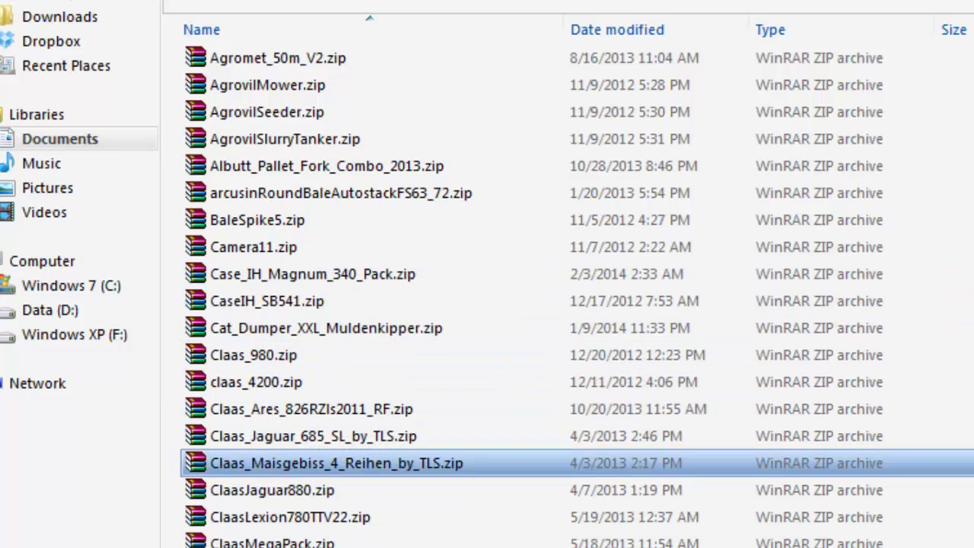
scroll(267, 396, down, 5)
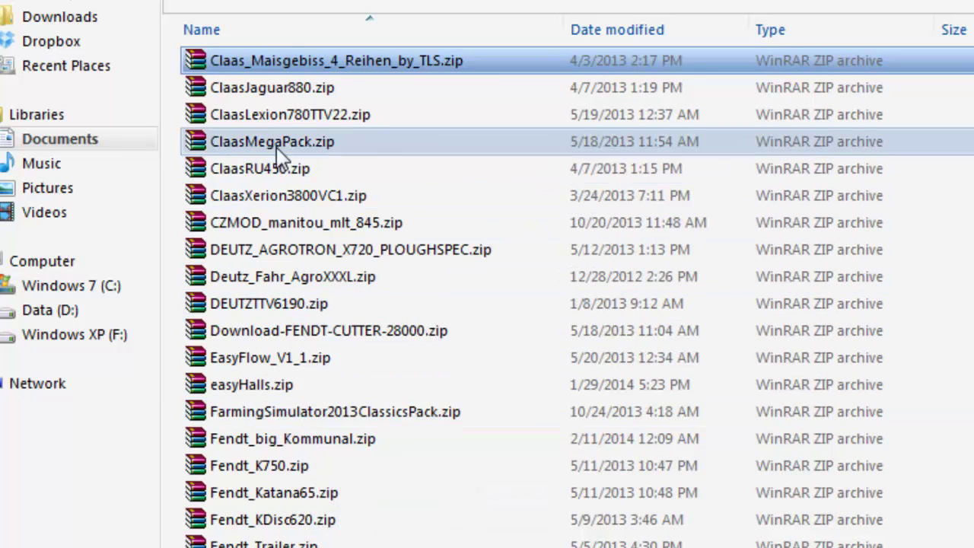
click(277, 140)
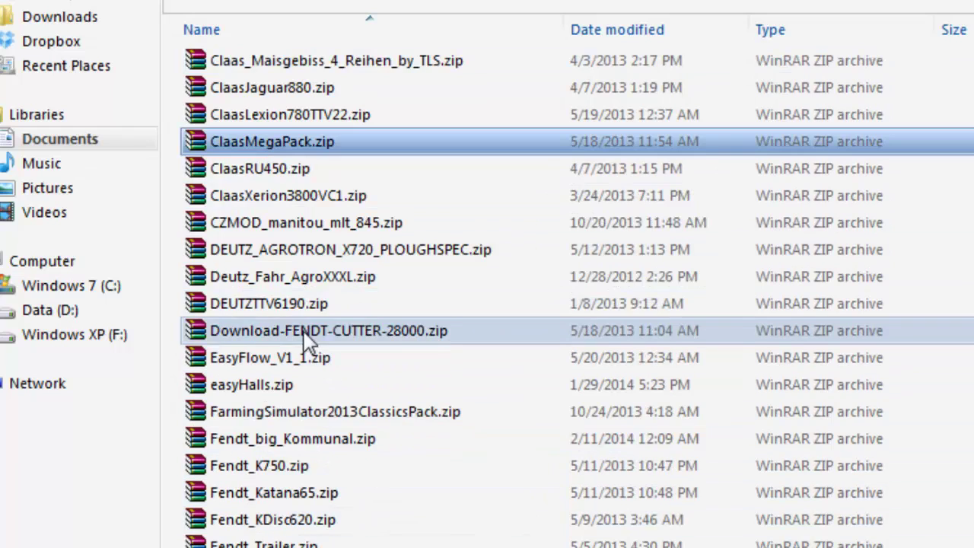
scroll(290, 318, up, 4)
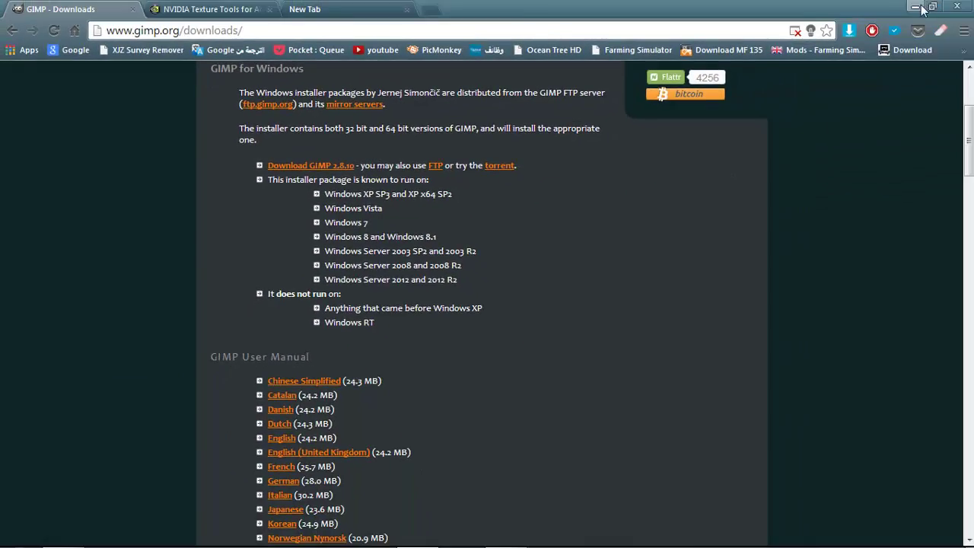
Minimize the browser, bring back the mods folder, and refresh its listing
click(921, 8)
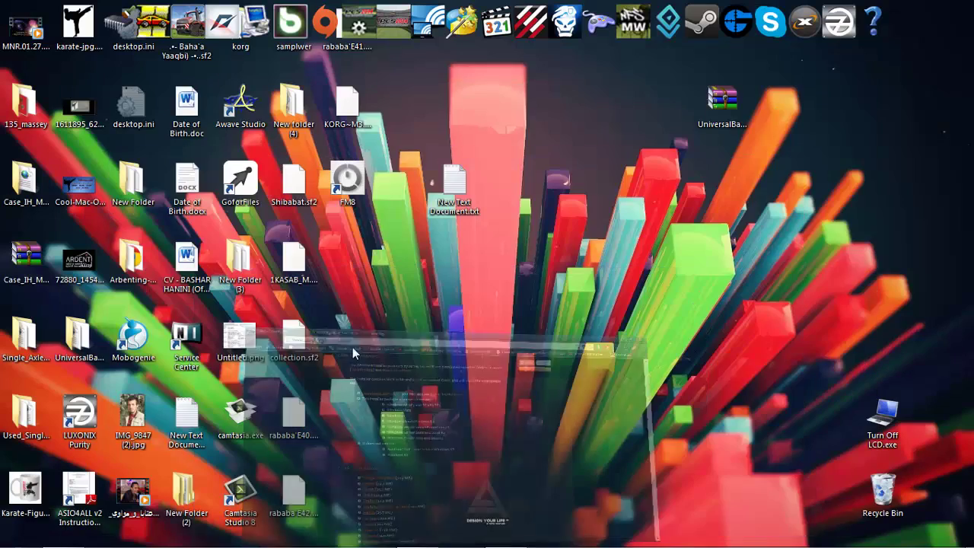
click(64, 538)
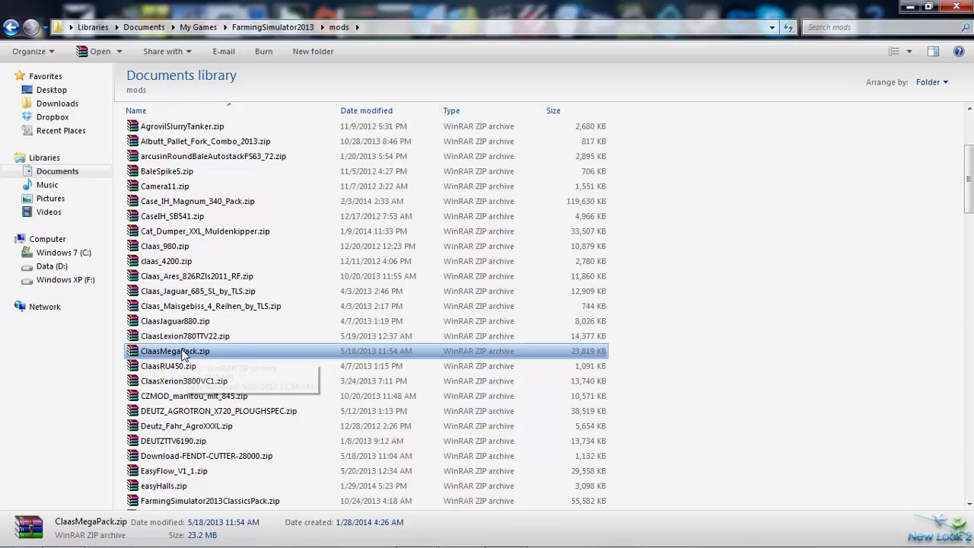
scroll(182, 354, up, 4)
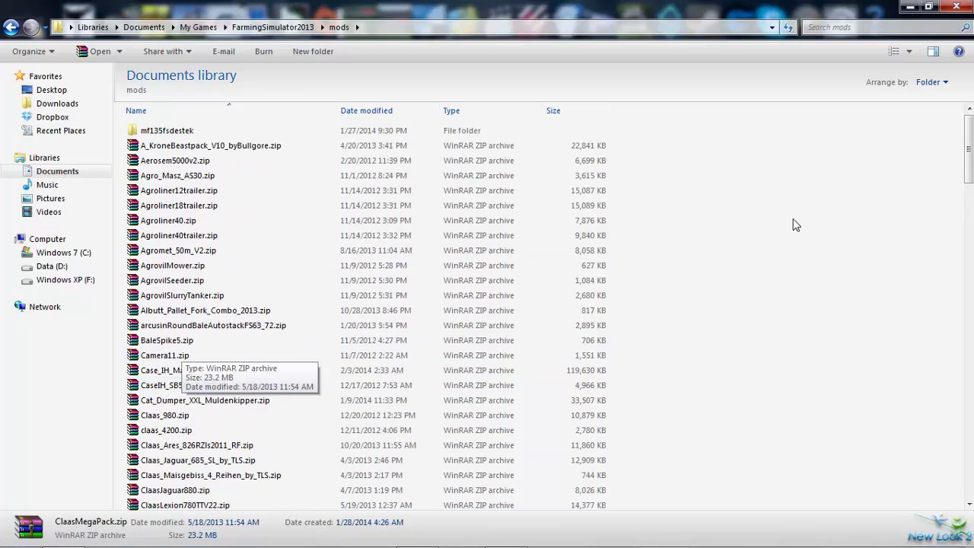
right_click(678, 240)
click(701, 318)
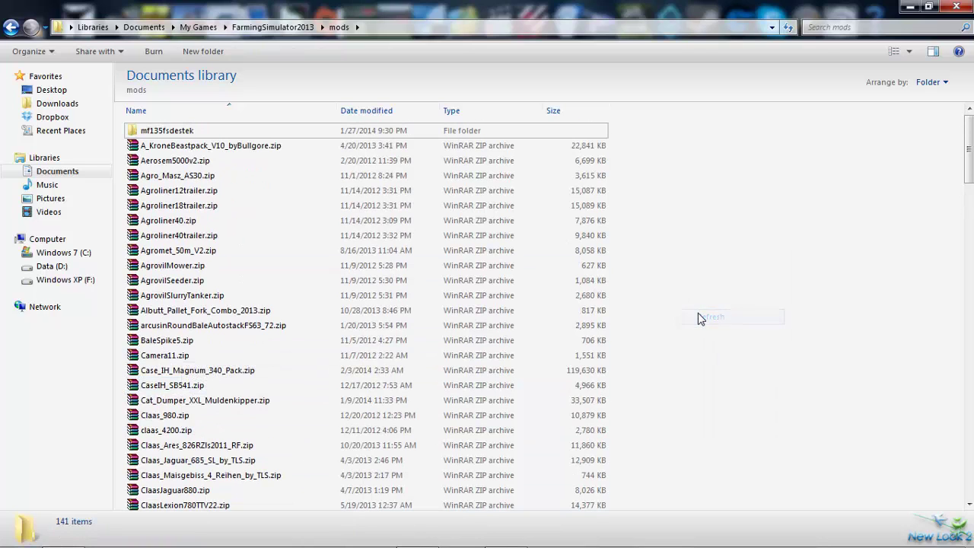
scroll(342, 307, down, 4)
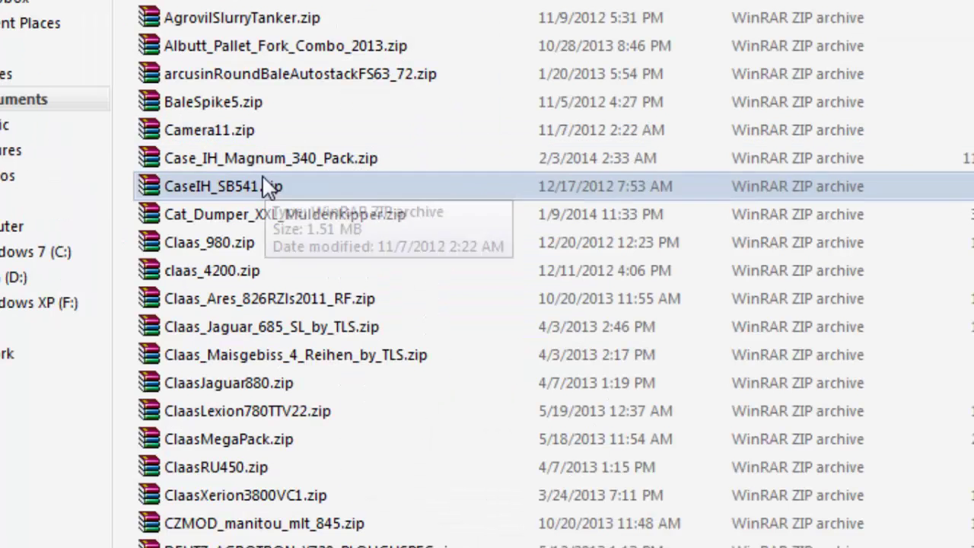
Copy Case_IH_Magnum_340_Pack.zip to the desktop, replacing the older copy
click(144, 161)
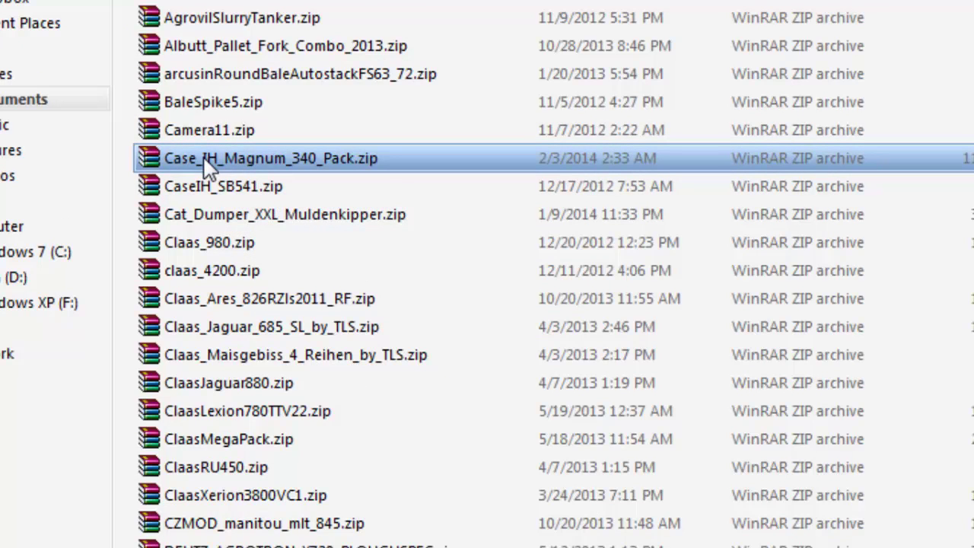
right_click(285, 172)
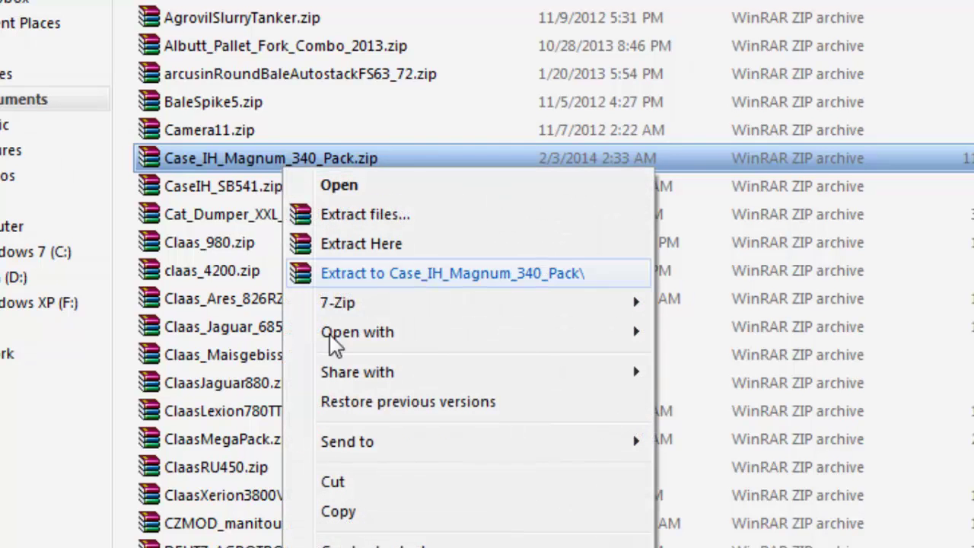
click(338, 512)
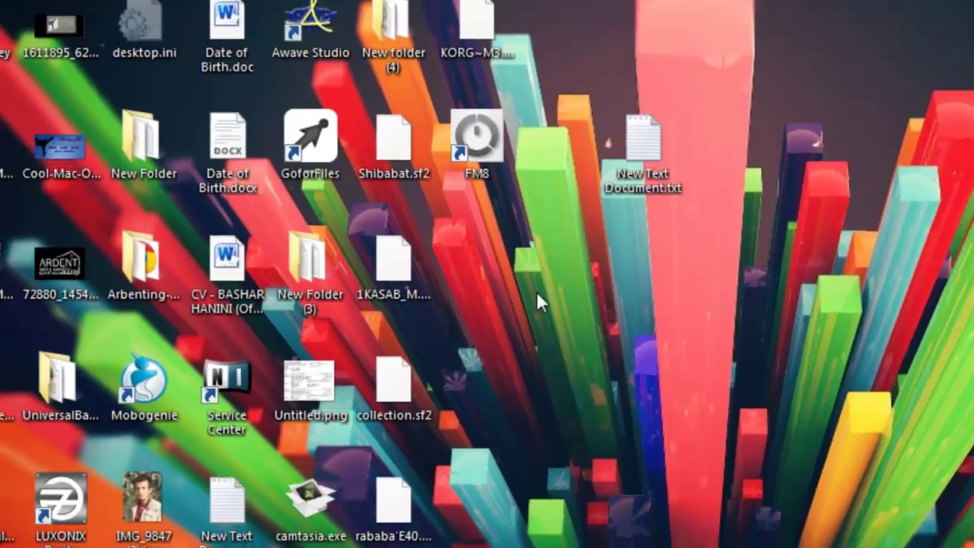
right_click(624, 302)
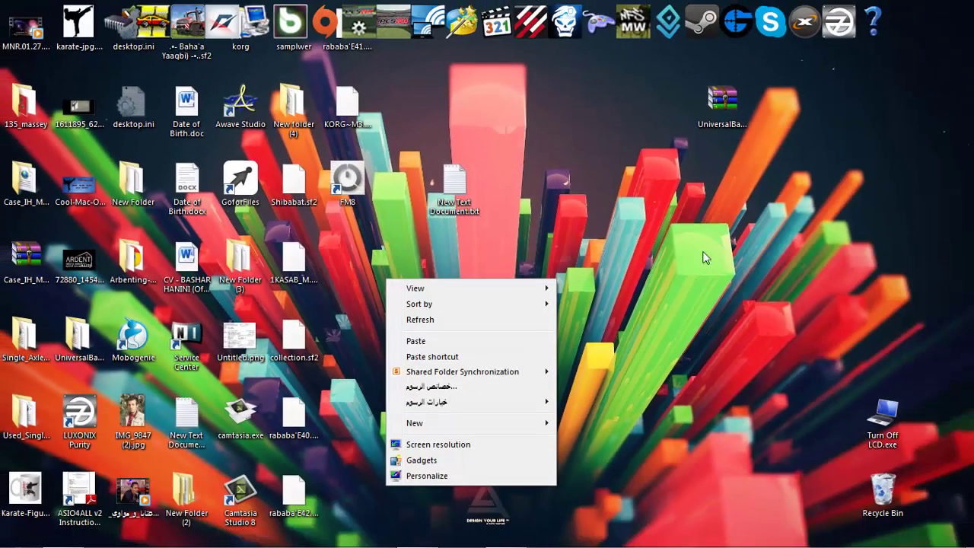
click(471, 343)
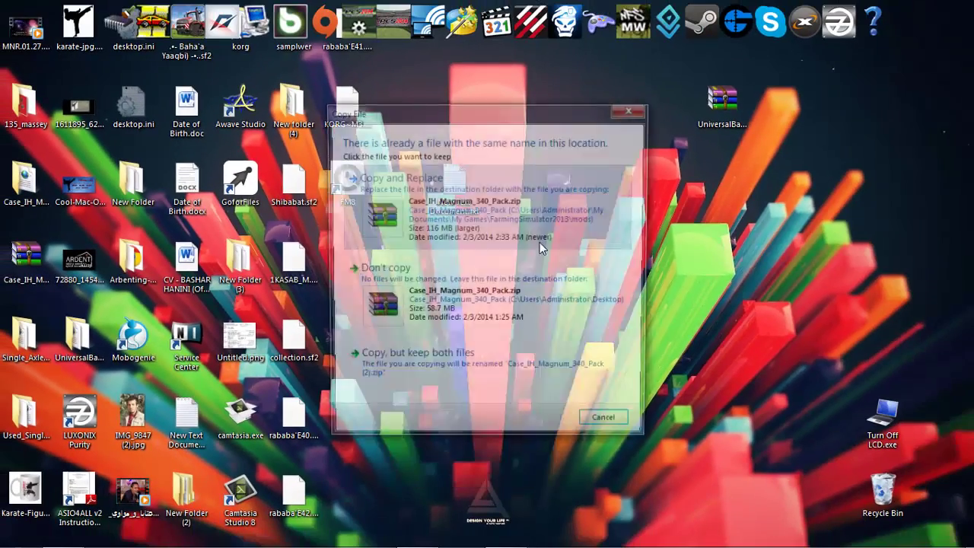
click(610, 427)
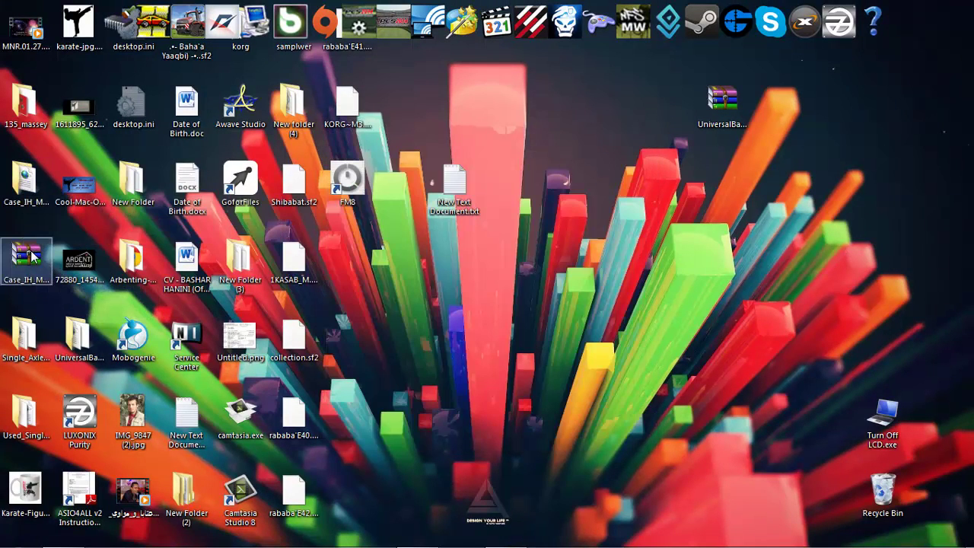
Open the Case_IH_Magnum_340_Pack desktop folder and select, then clear, its eight items
double_click(29, 183)
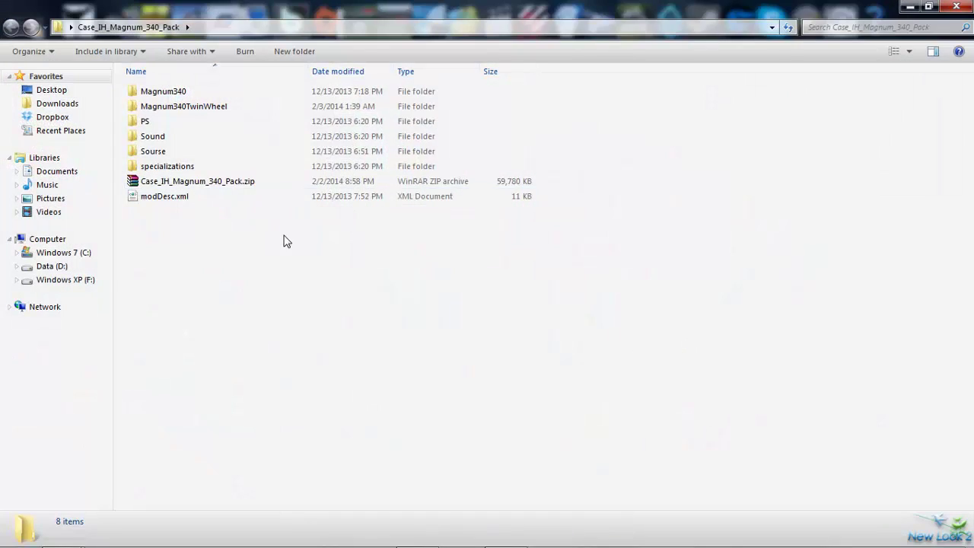
drag(201, 261, 173, 86)
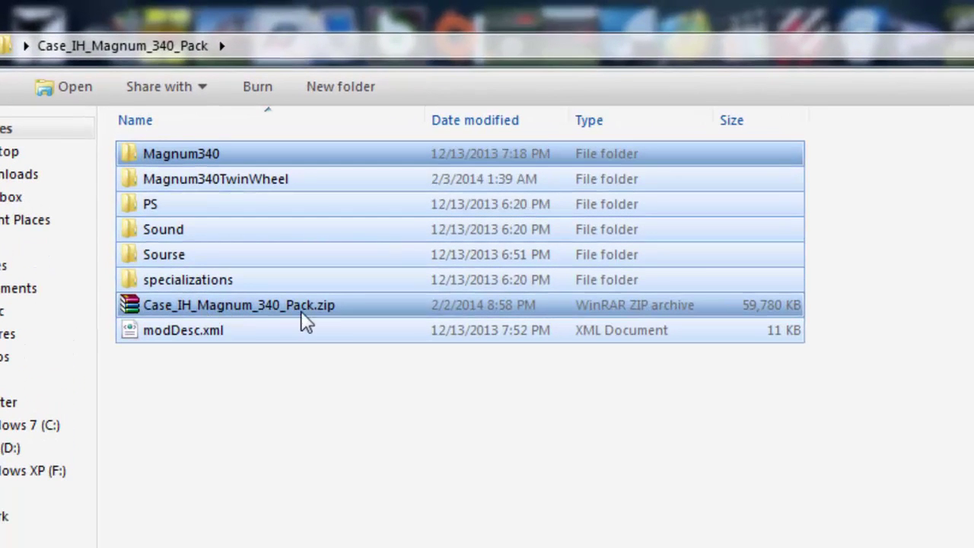
ctrl+click(228, 312)
click(234, 403)
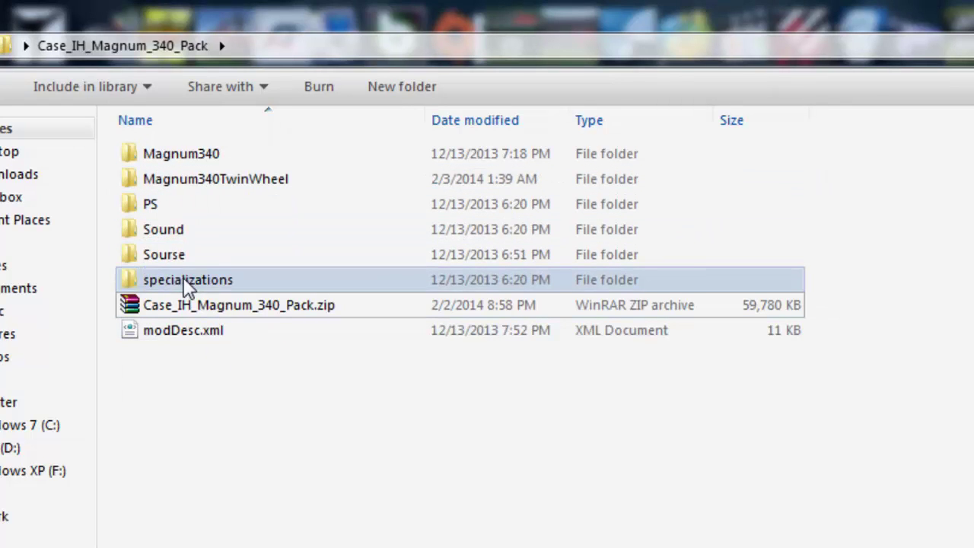
Open the Magnum340TwinWheel folder and select the ns_grosz.dds texture
click(172, 187)
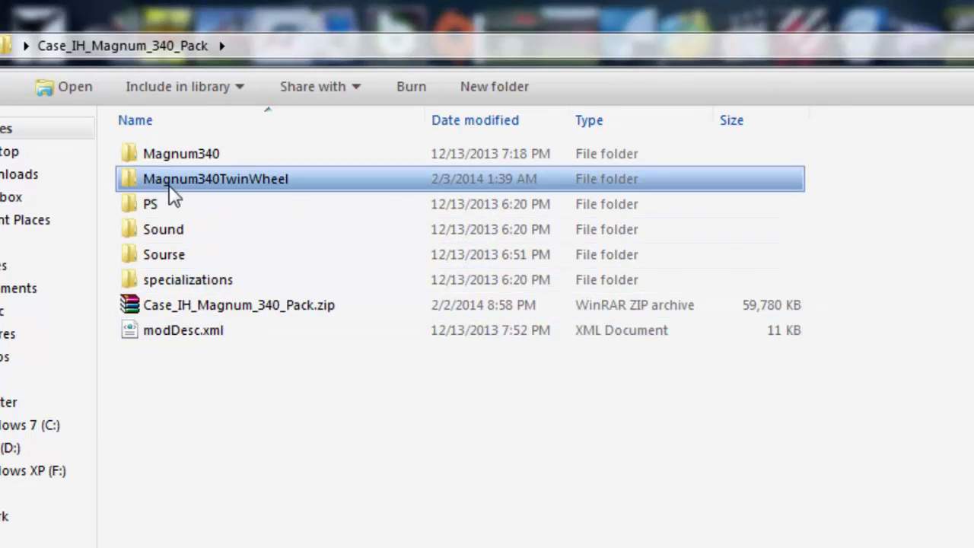
mouse_move(261, 194)
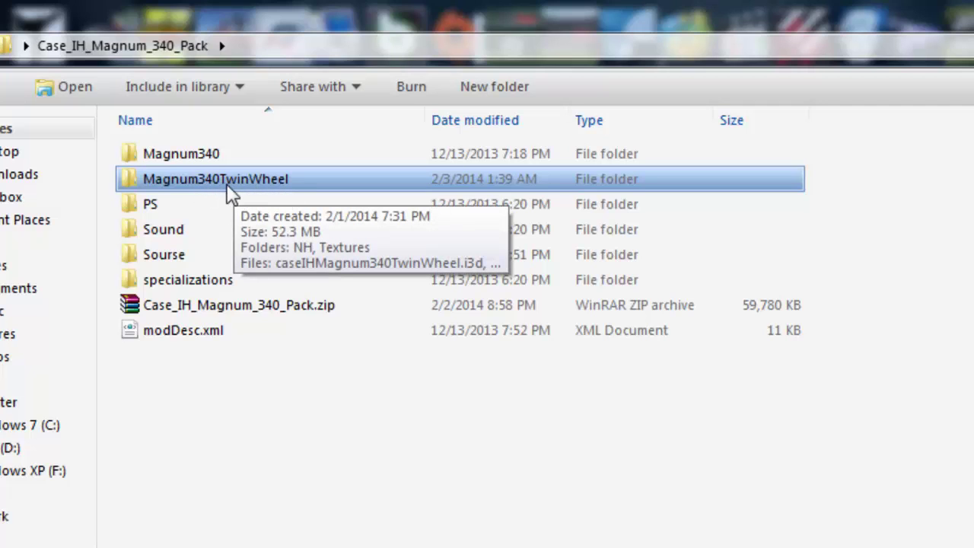
double_click(220, 189)
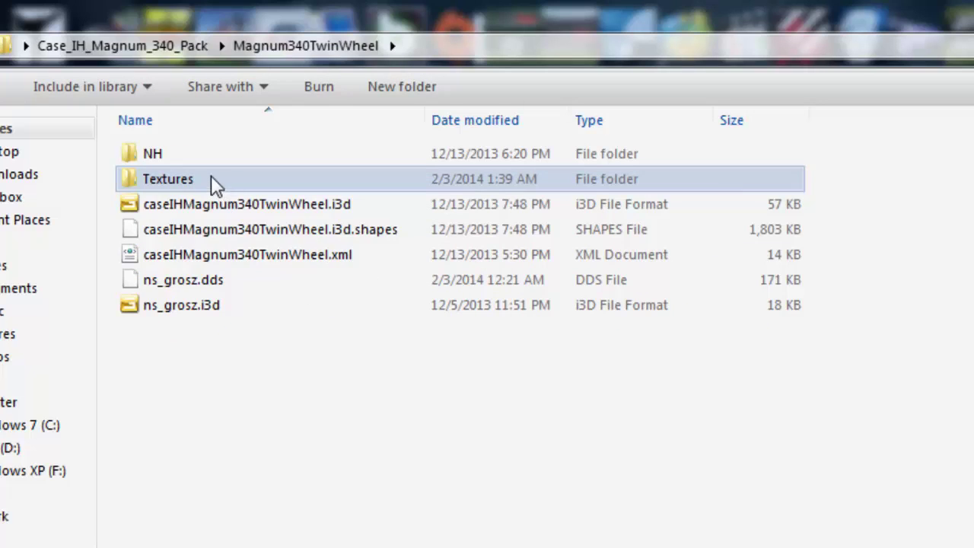
key(BackSpace)
double_click(209, 191)
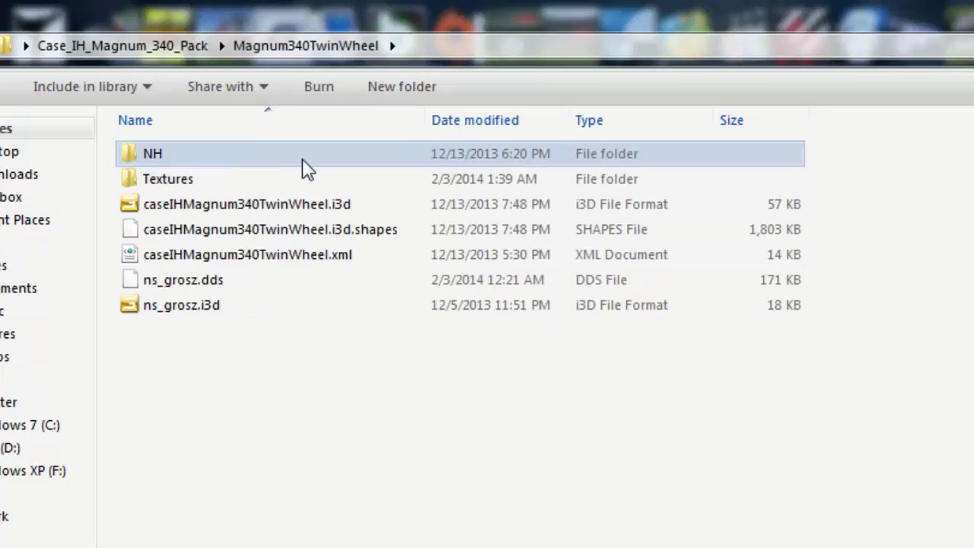
click(217, 282)
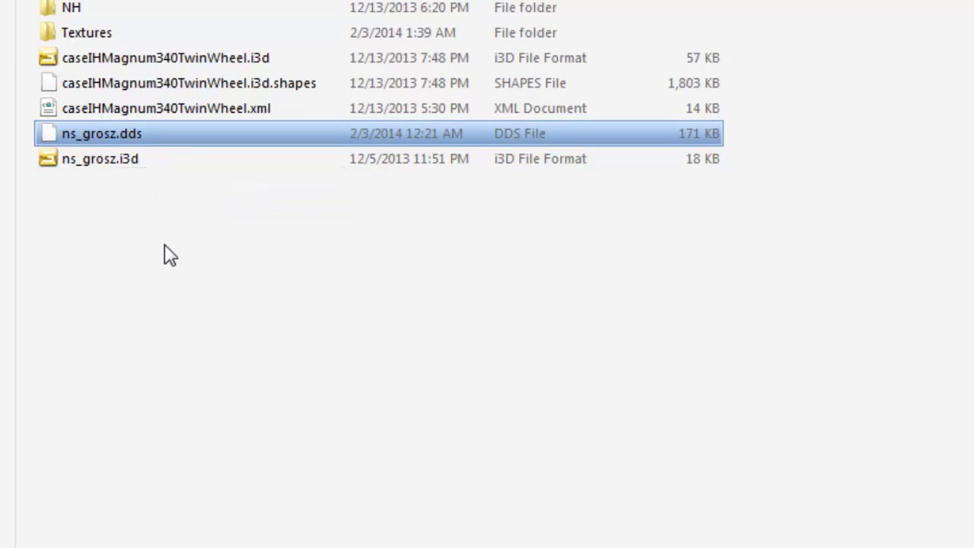
Try opening ns_grosz.dds, dismiss the error, launch GIMP from Start, and minimize Explorer
double_click(104, 137)
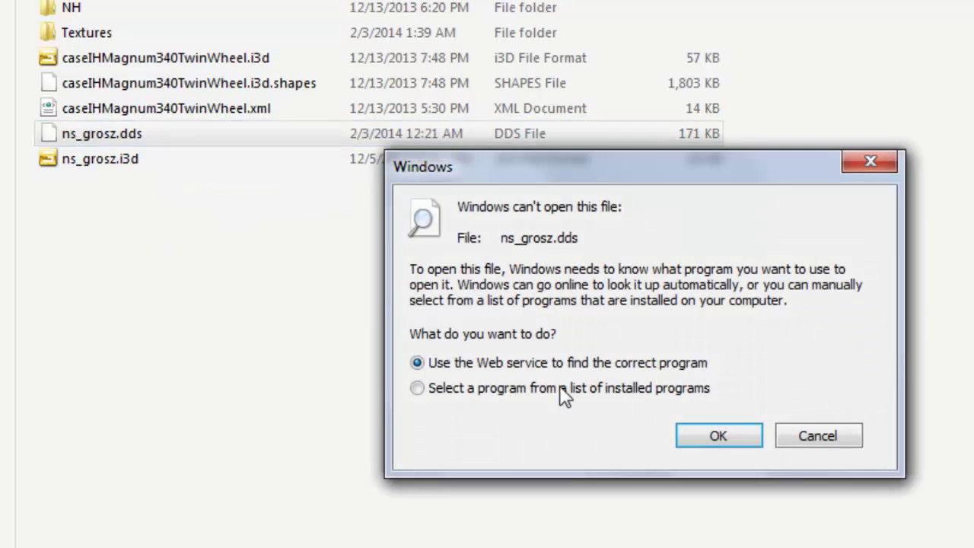
click(828, 438)
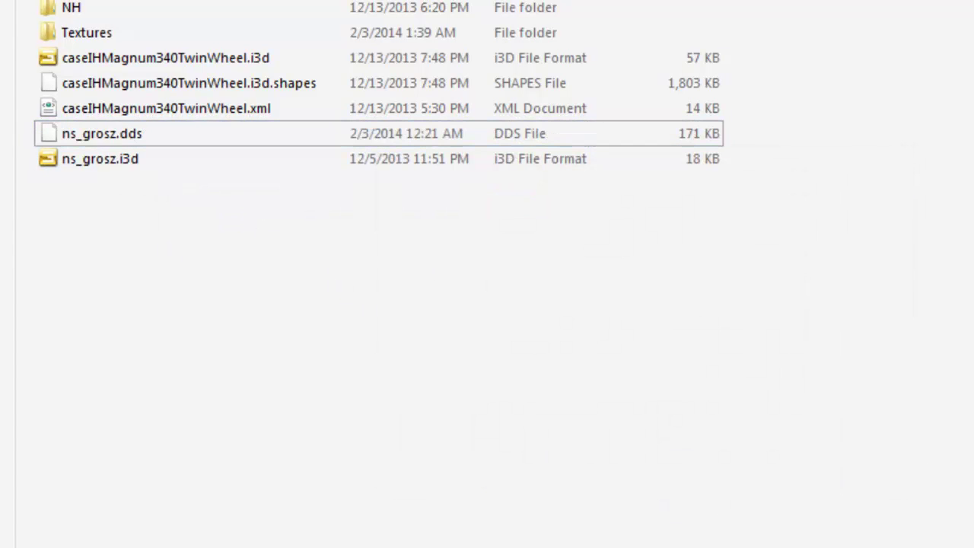
key(super)
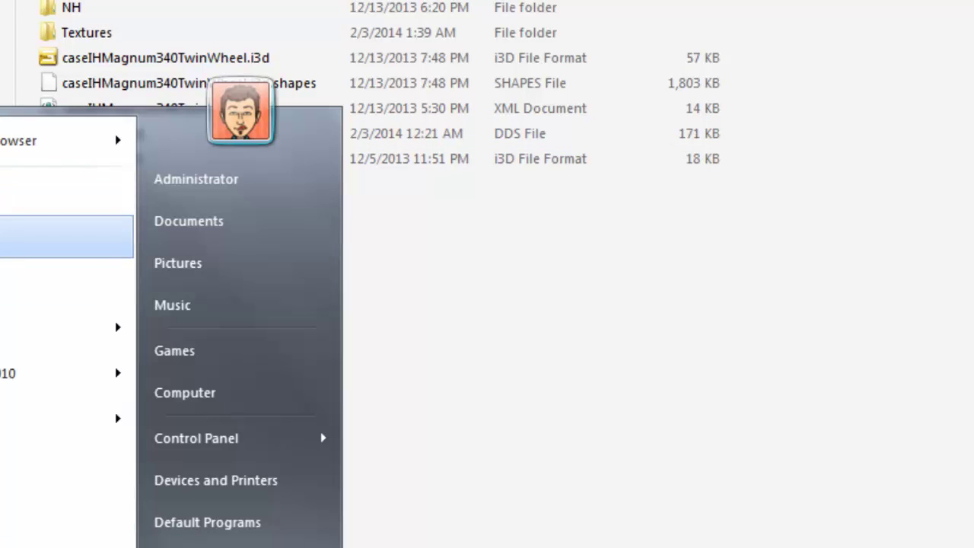
click(67, 236)
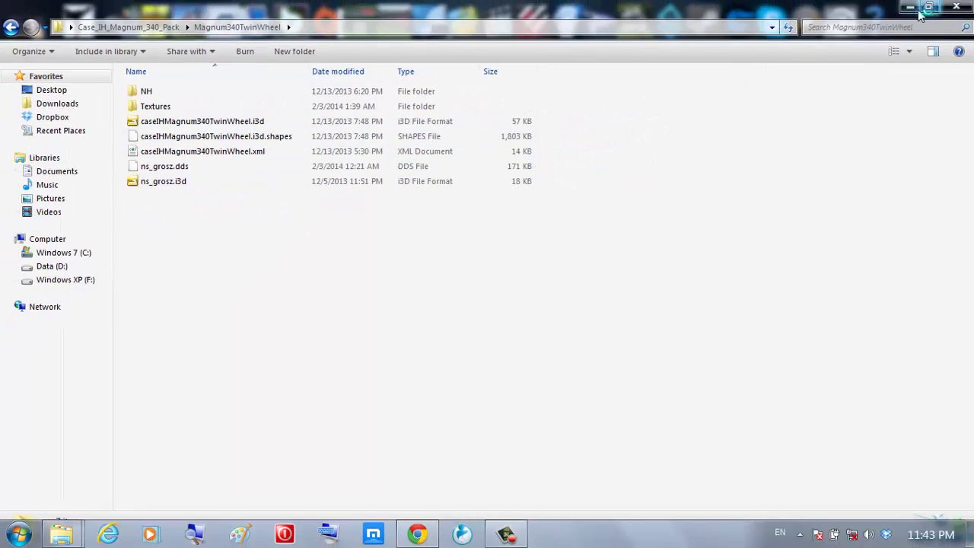
click(913, 10)
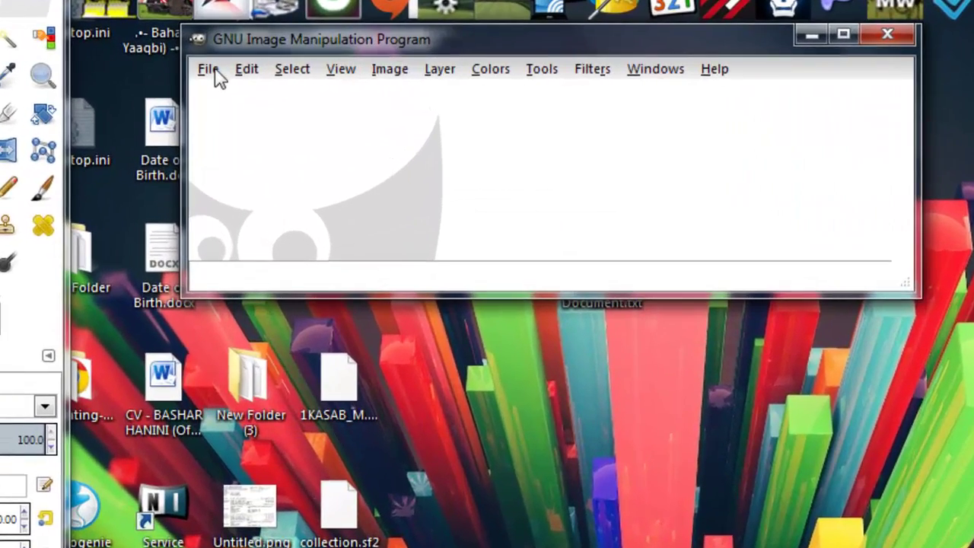
In GIMP's Open dialog, browse Desktop > Case_IH_Magnum_340_Pack > Magnum340TwinWheel and preview ns_grosz.dds
click(218, 70)
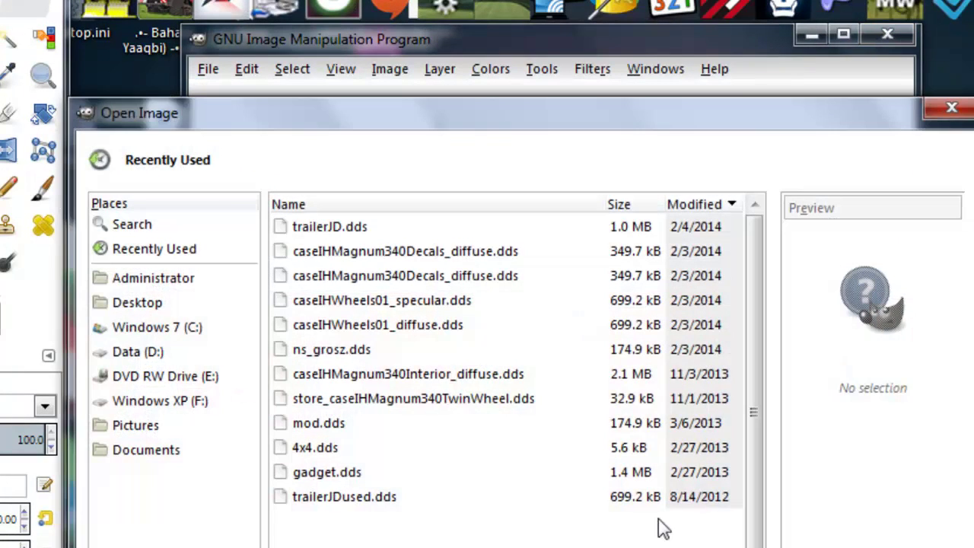
click(388, 278)
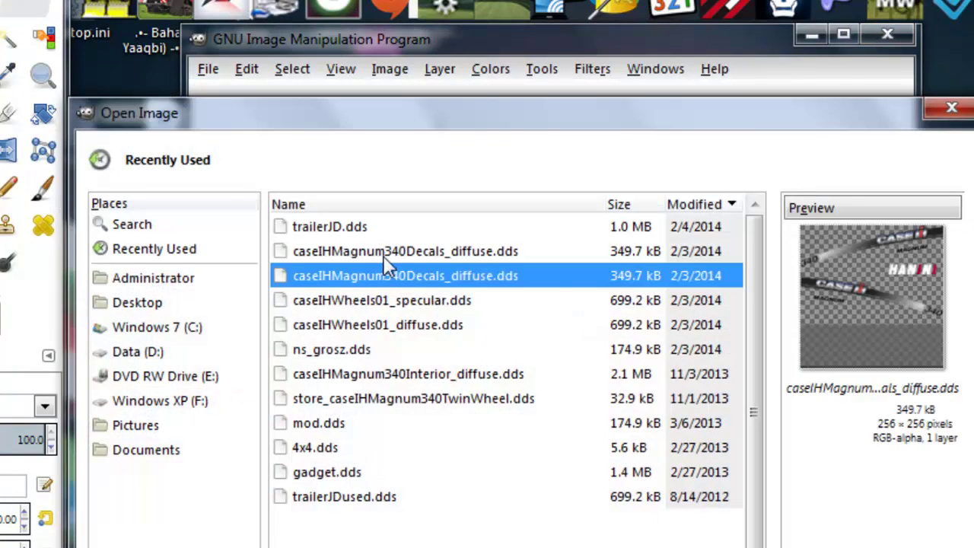
click(384, 257)
click(141, 303)
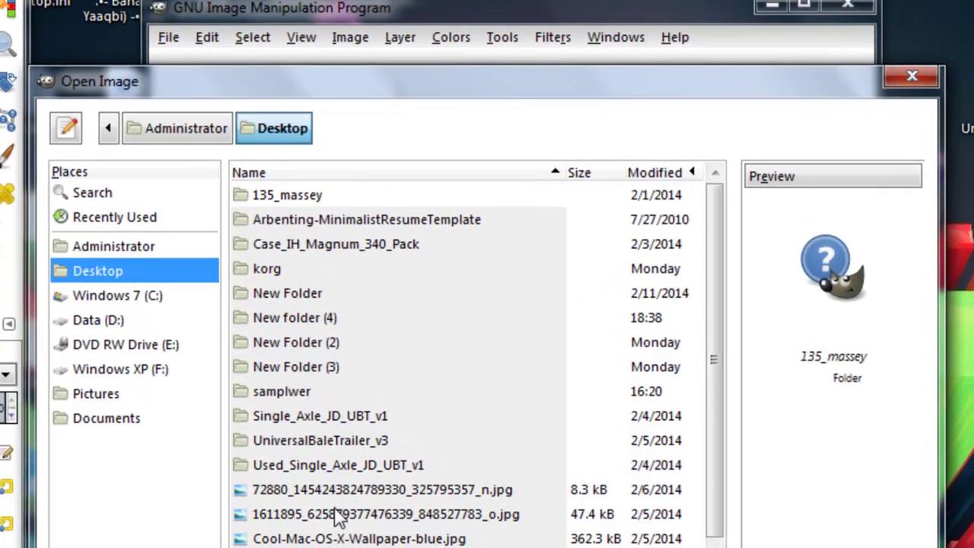
double_click(314, 245)
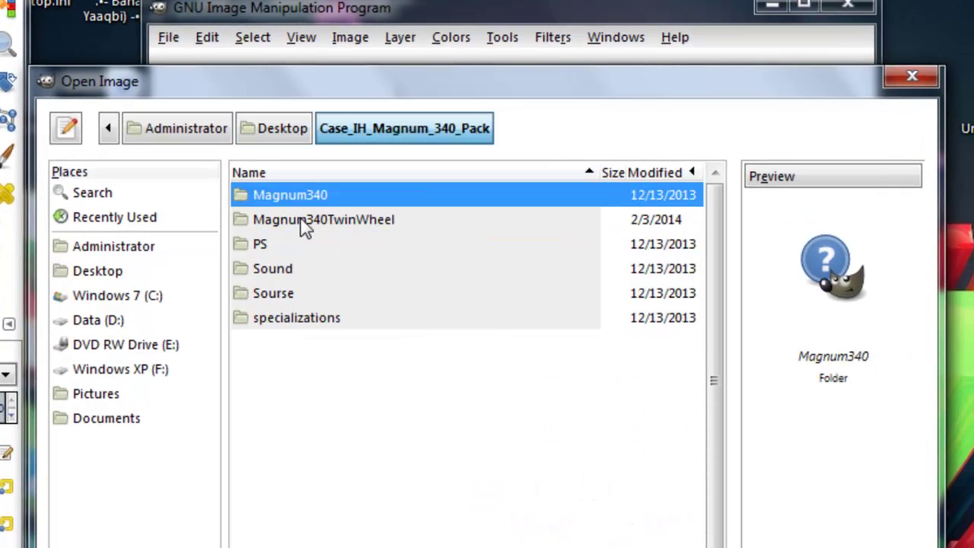
double_click(314, 221)
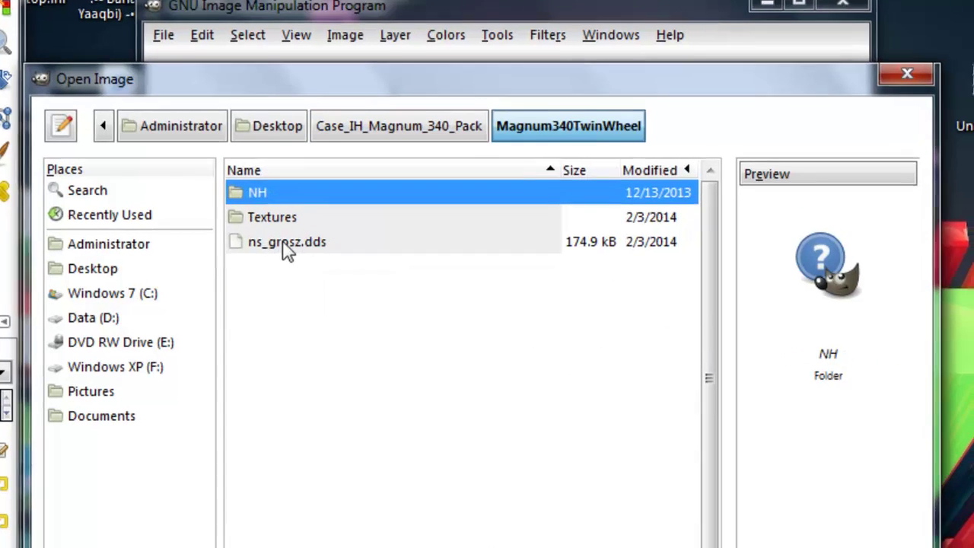
click(293, 252)
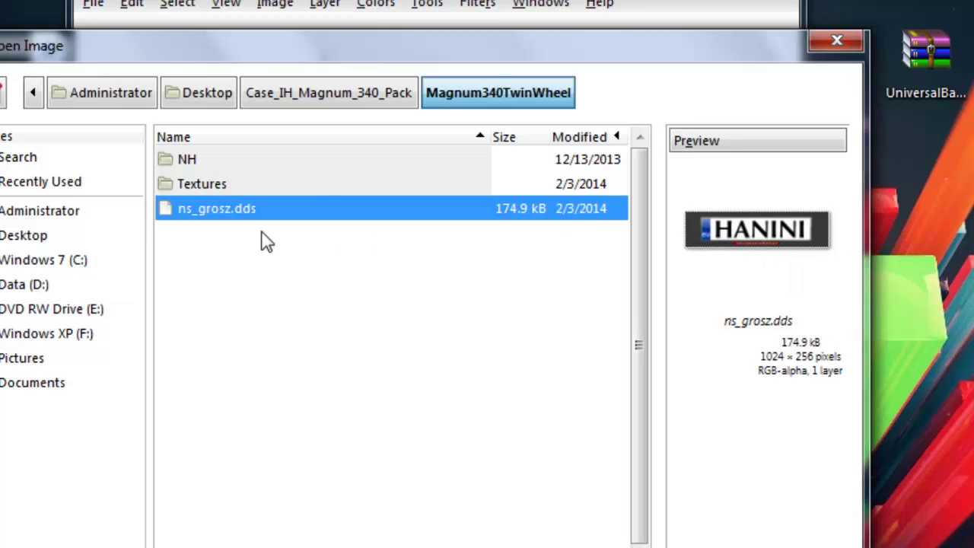
Enter the Textures folder, compare diffuse and specular previews, and open caseIHWheels01_specular.dds
double_click(199, 185)
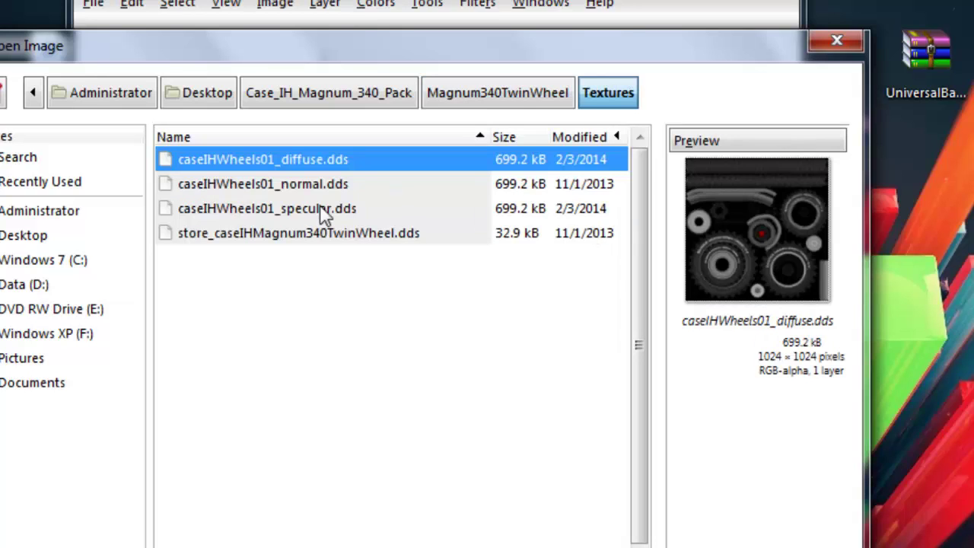
click(278, 209)
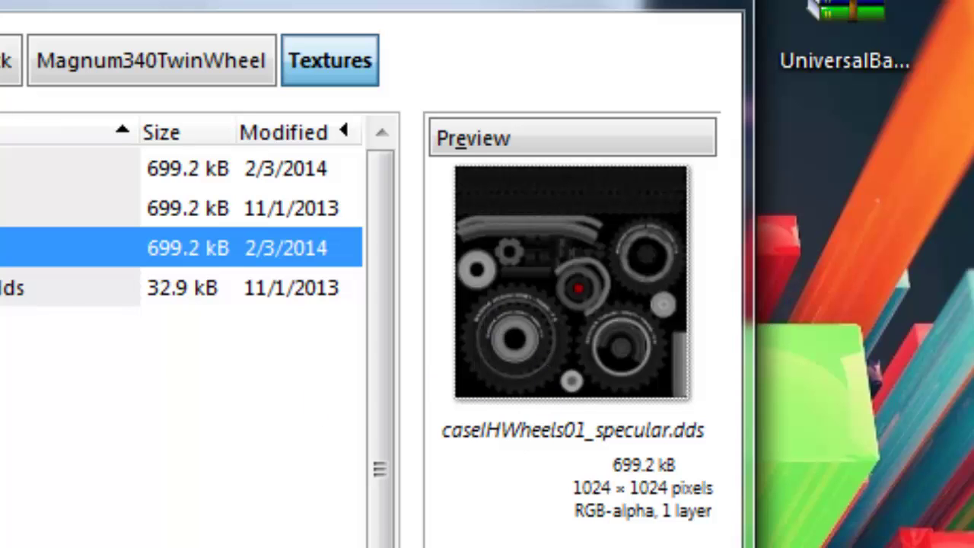
key(Up)
key(Up)
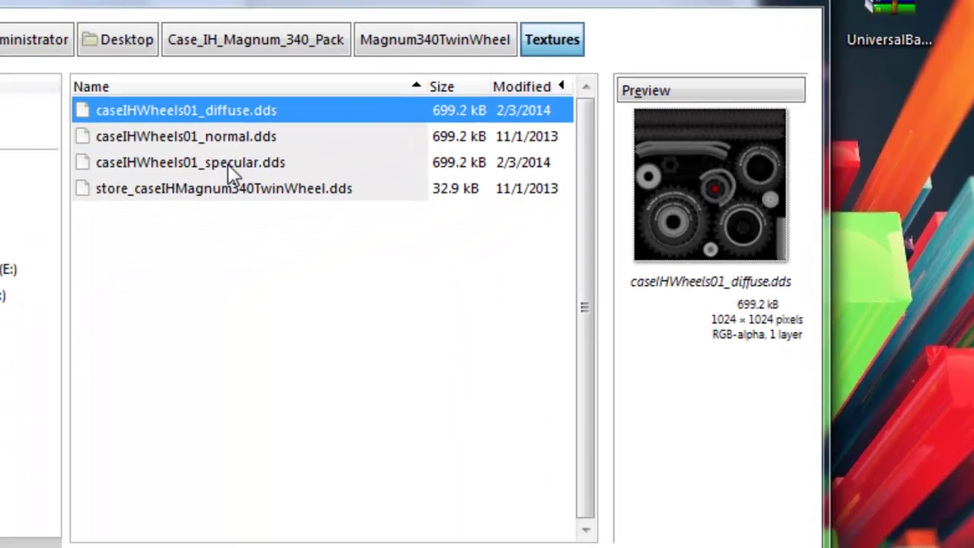
click(227, 163)
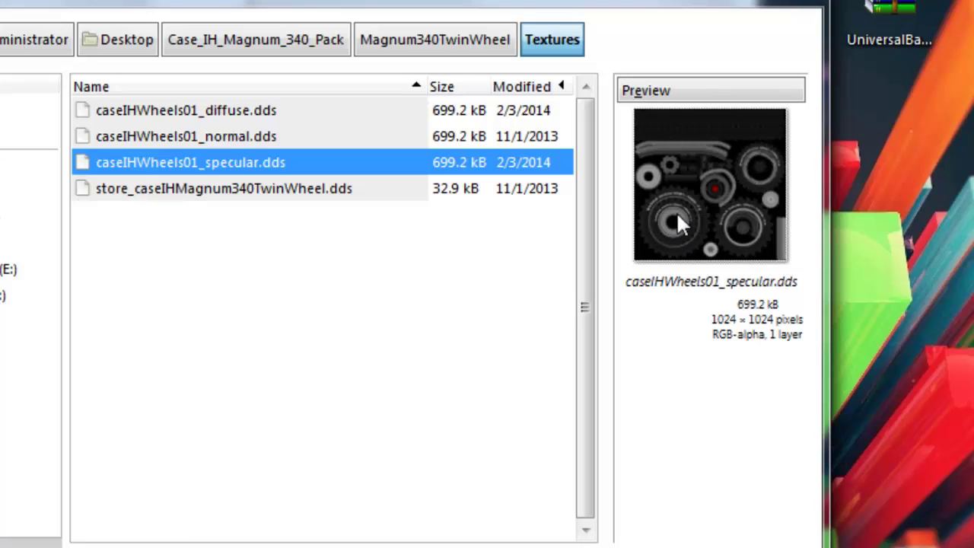
click(217, 110)
click(256, 166)
double_click(261, 164)
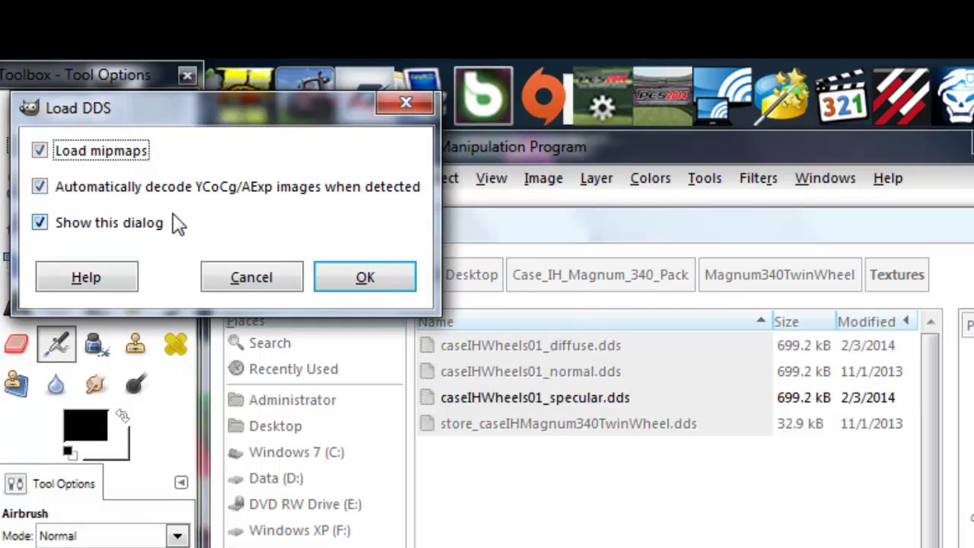
Reopen caseIHWheels01_specular.dds and accept the Load DDS options to view the 1024x1024 texture
click(252, 278)
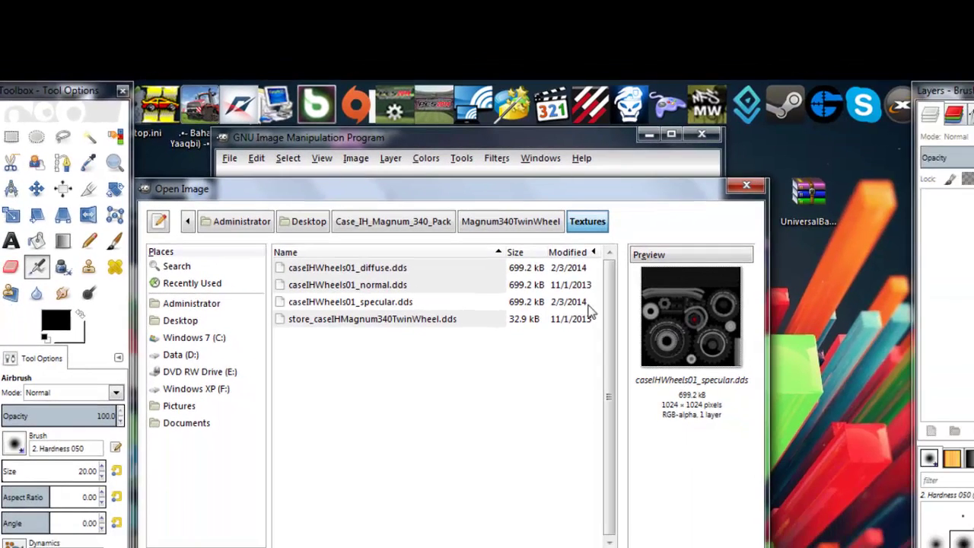
click(459, 274)
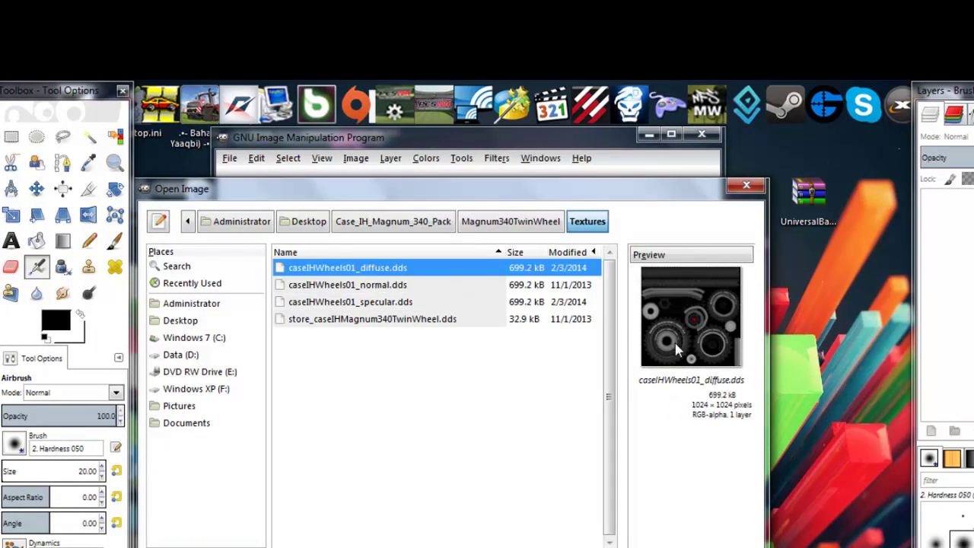
click(372, 305)
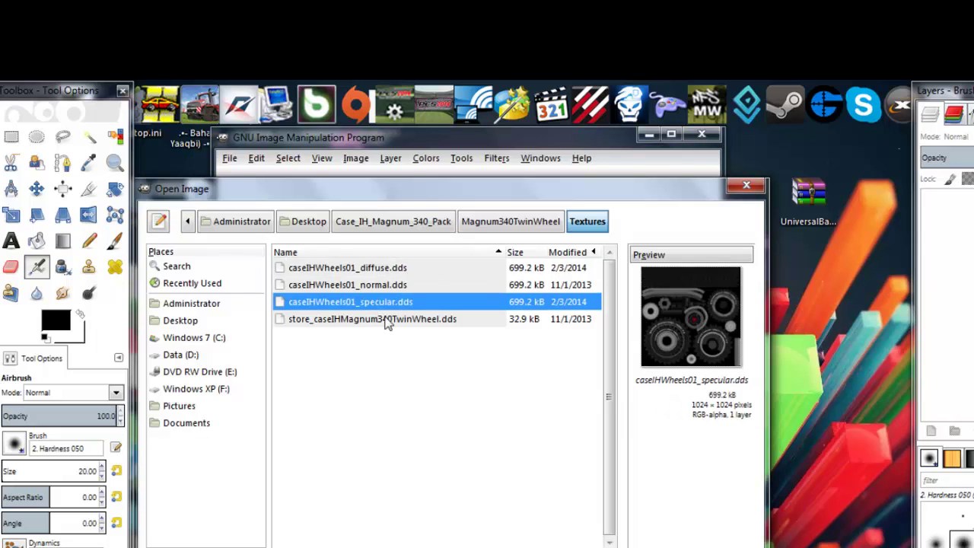
key(Return)
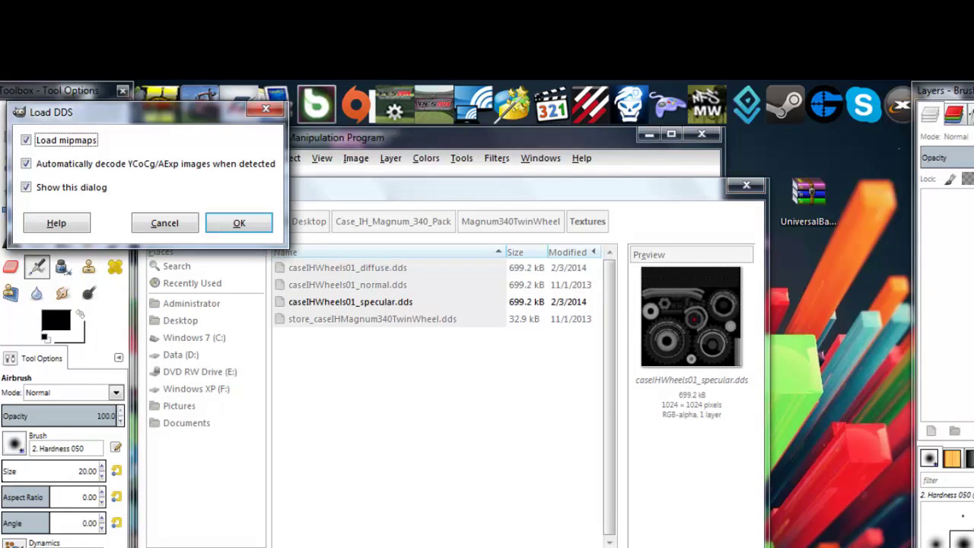
click(257, 223)
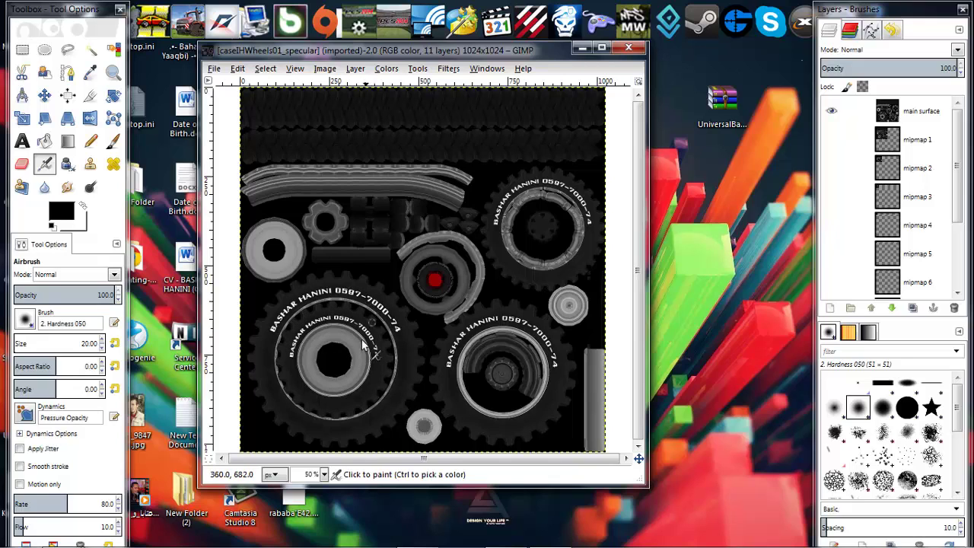
Quit GIMP and bring up the desktop context menu
click(214, 69)
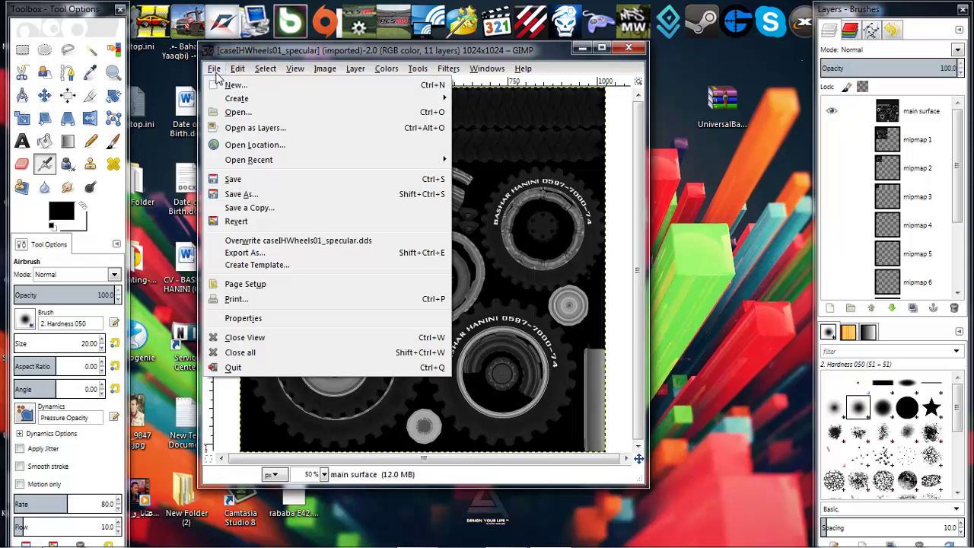
click(233, 367)
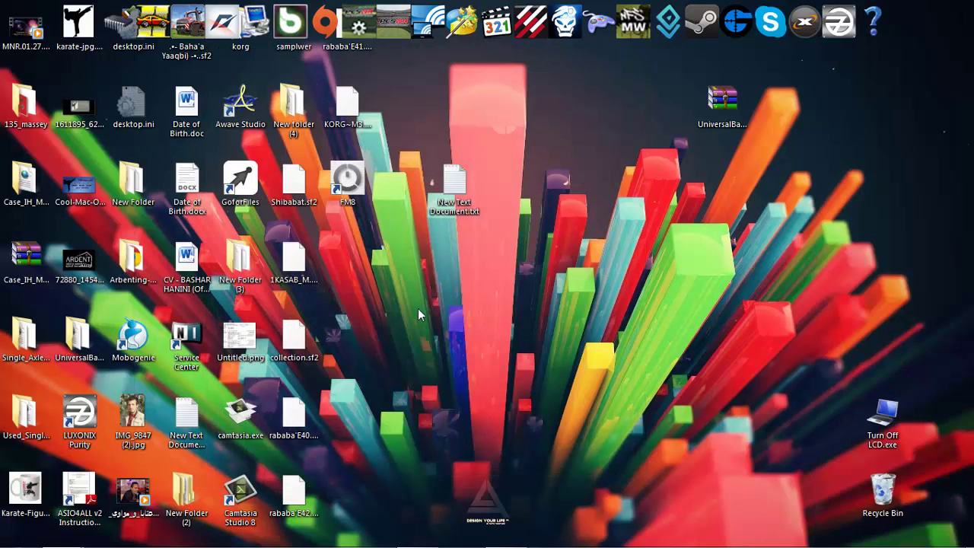
right_click(418, 309)
click(440, 349)
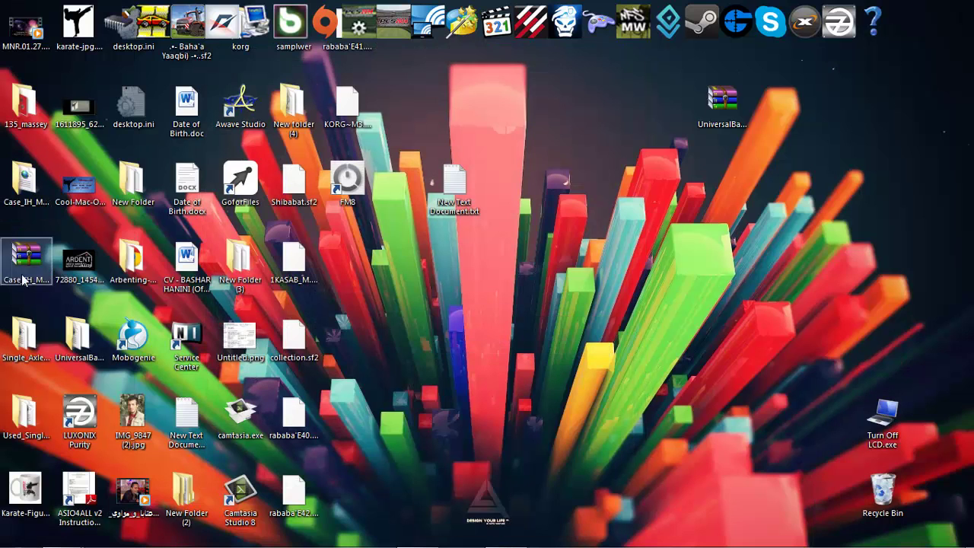
click(18, 533)
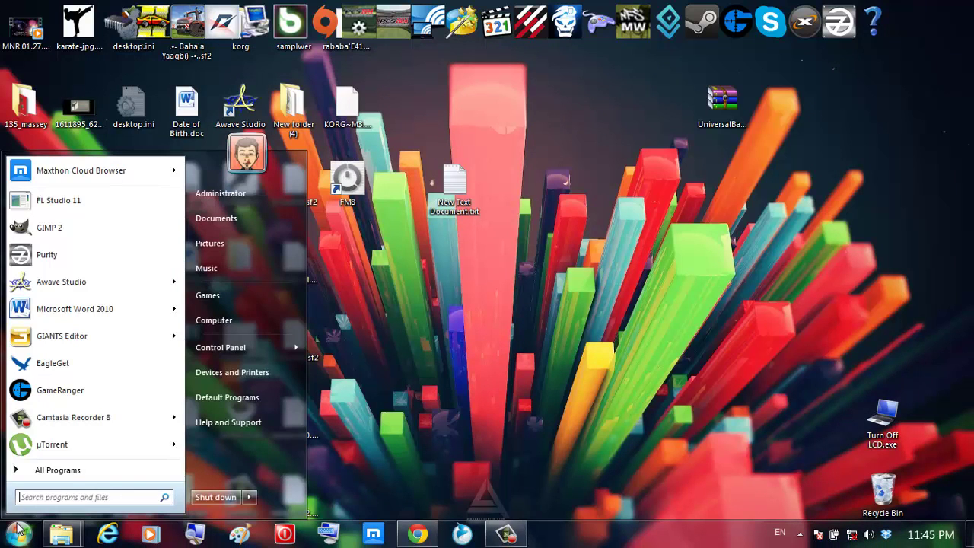
click(73, 472)
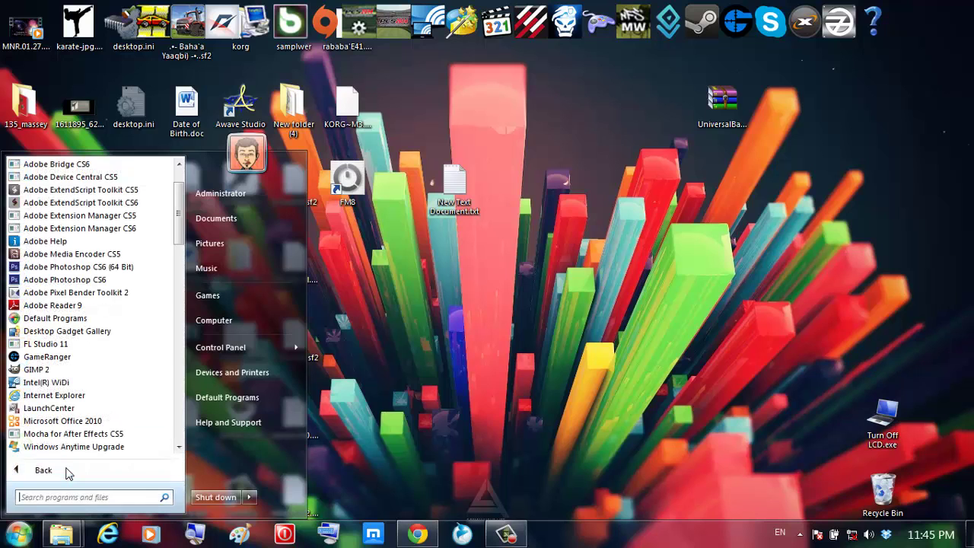
scroll(76, 251, down, 10)
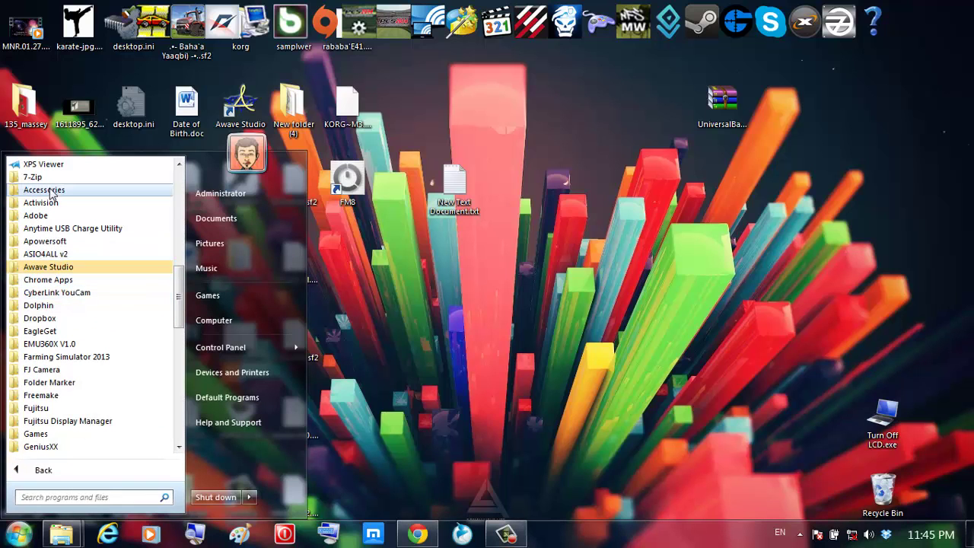
scroll(51, 333, up, 10)
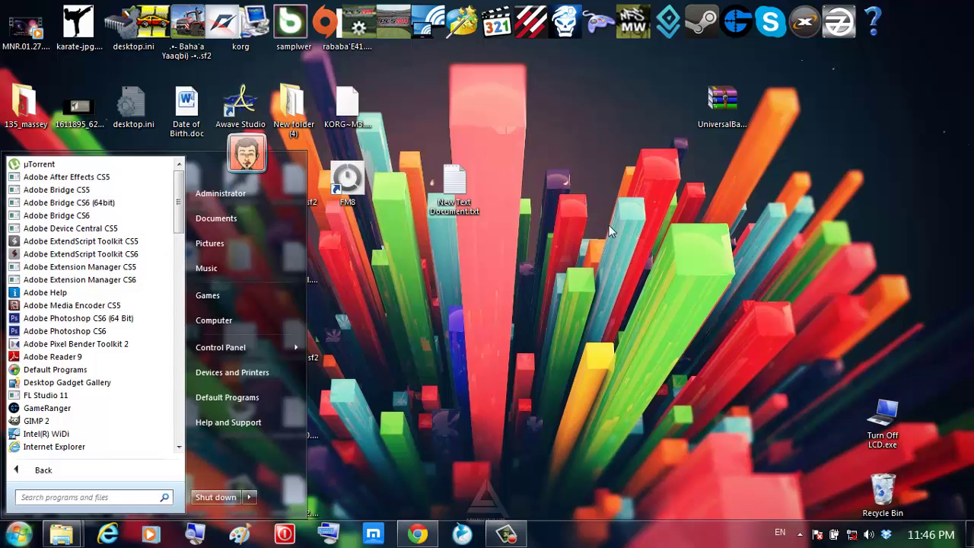
click(670, 160)
right_click(658, 171)
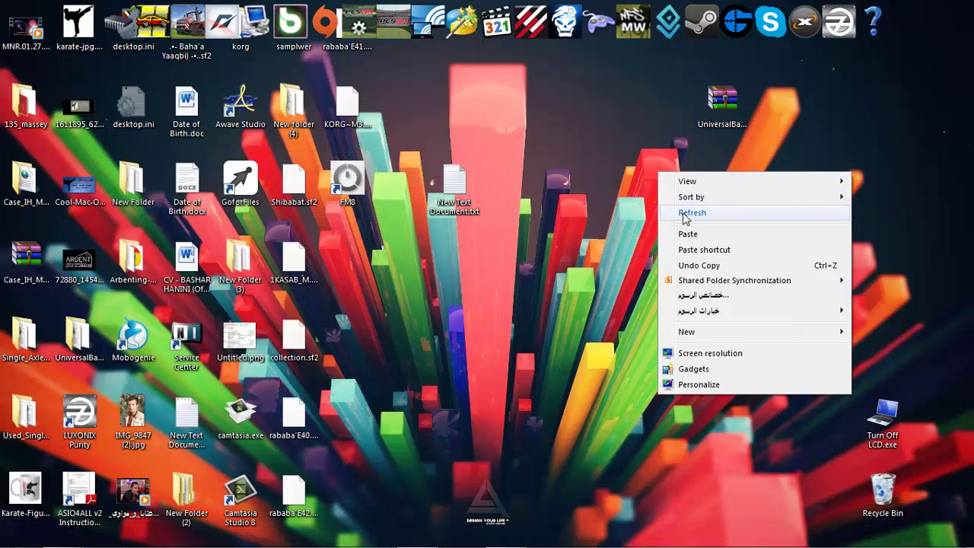
click(685, 213)
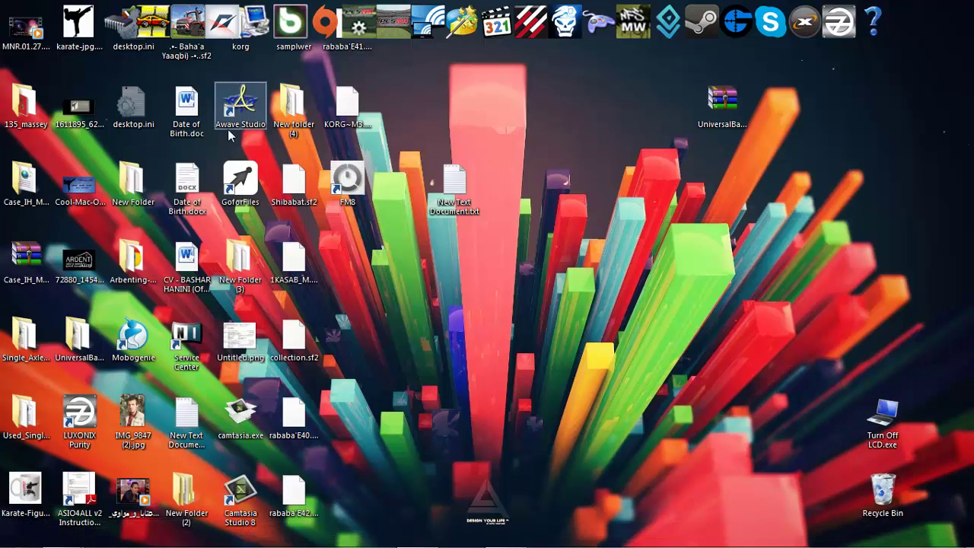
mouse_move(15, 541)
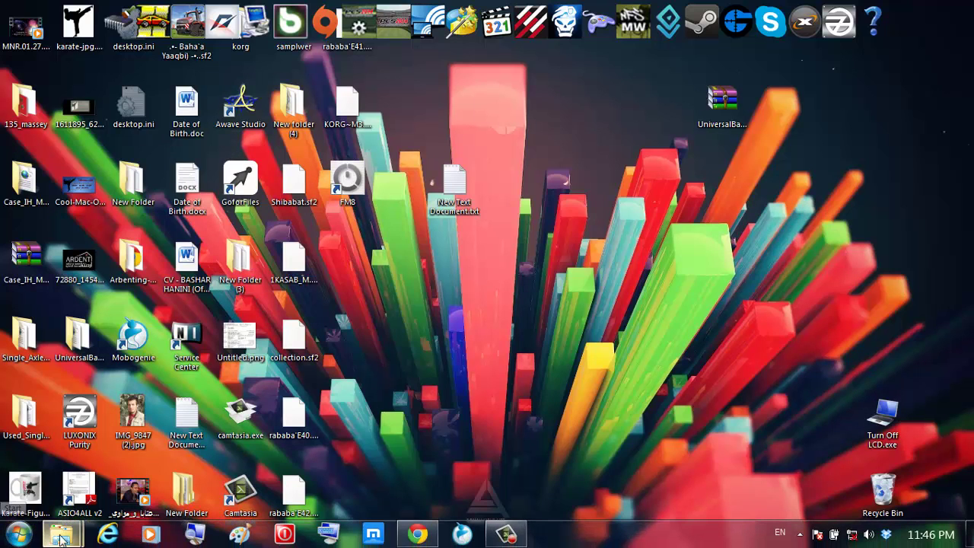
Switch Chrome to the NVIDIA Texture Tools for Adobe Photoshop page and look over it
mouse_move(61, 538)
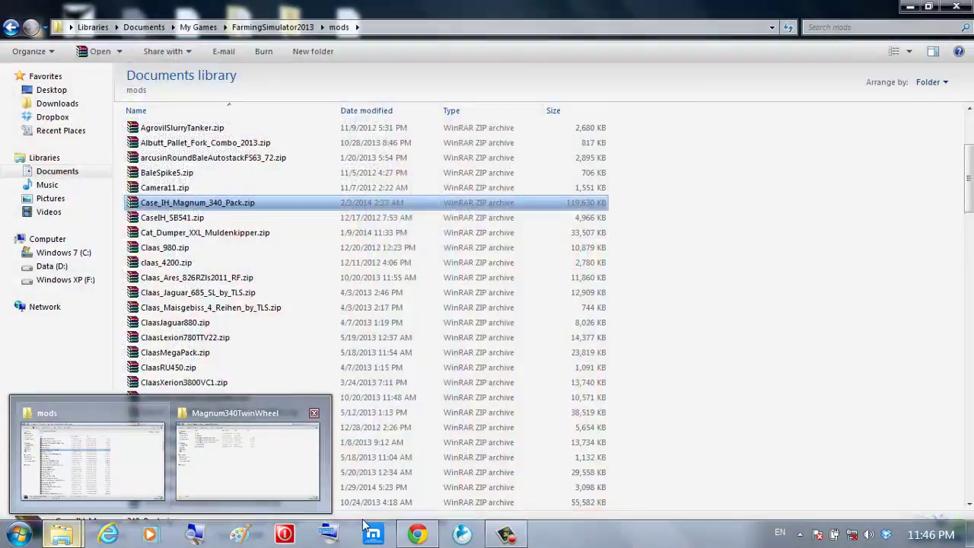
click(422, 536)
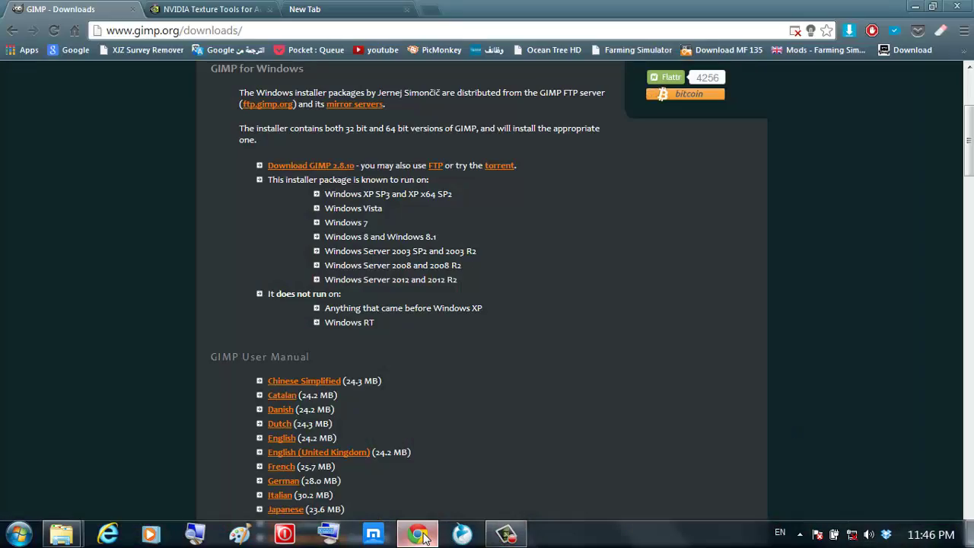
click(209, 9)
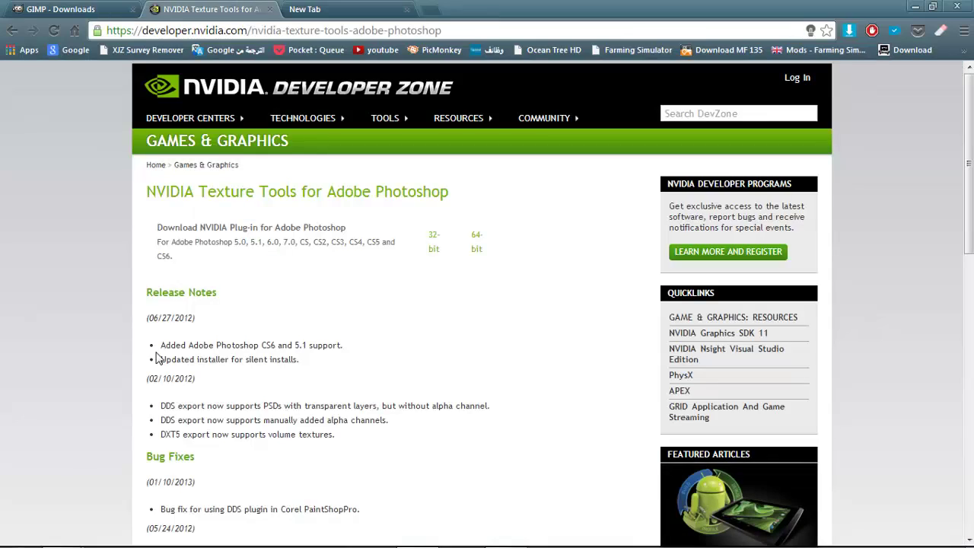
scroll(180, 342, down, 2)
scroll(307, 223, up, 2)
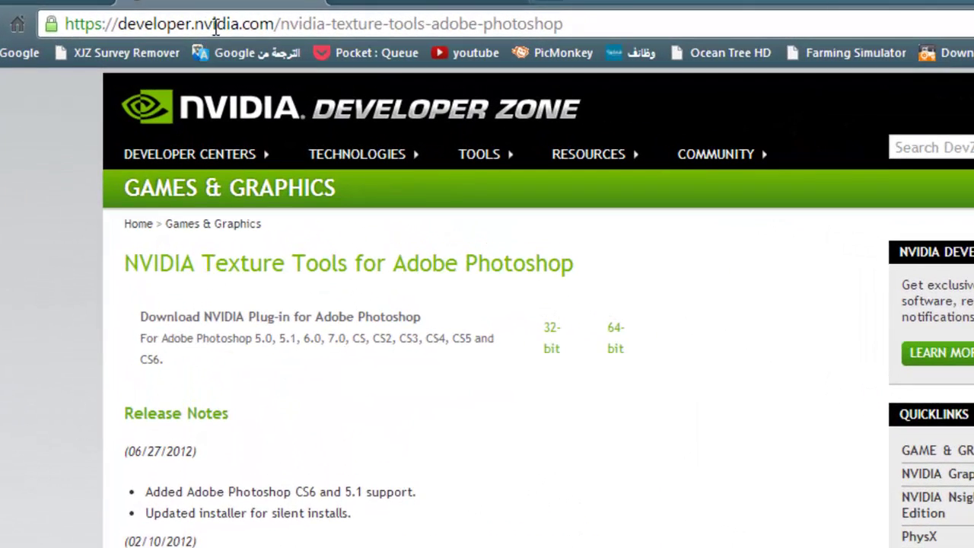
click(206, 30)
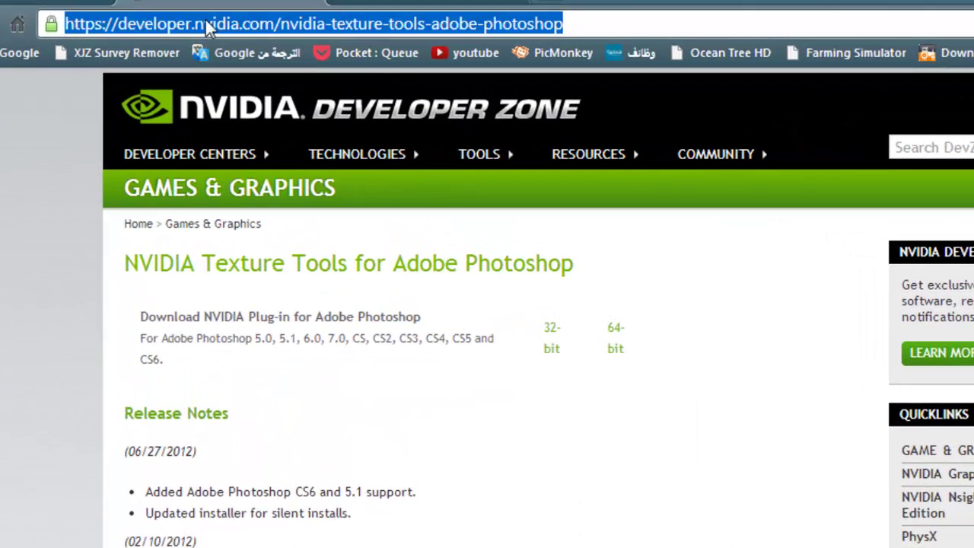
click(342, 418)
scroll(342, 418, down, 2)
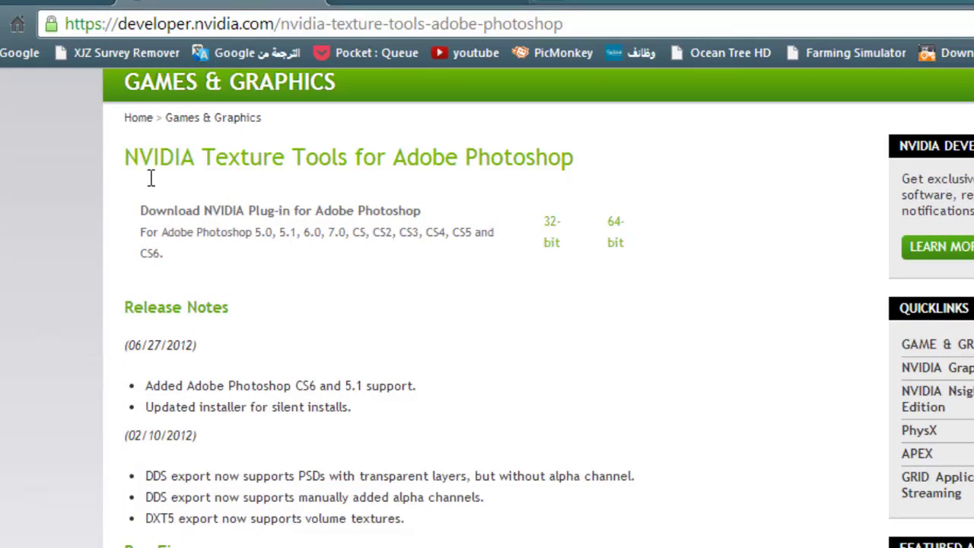
drag(125, 164, 209, 175)
scroll(531, 304, down, 2)
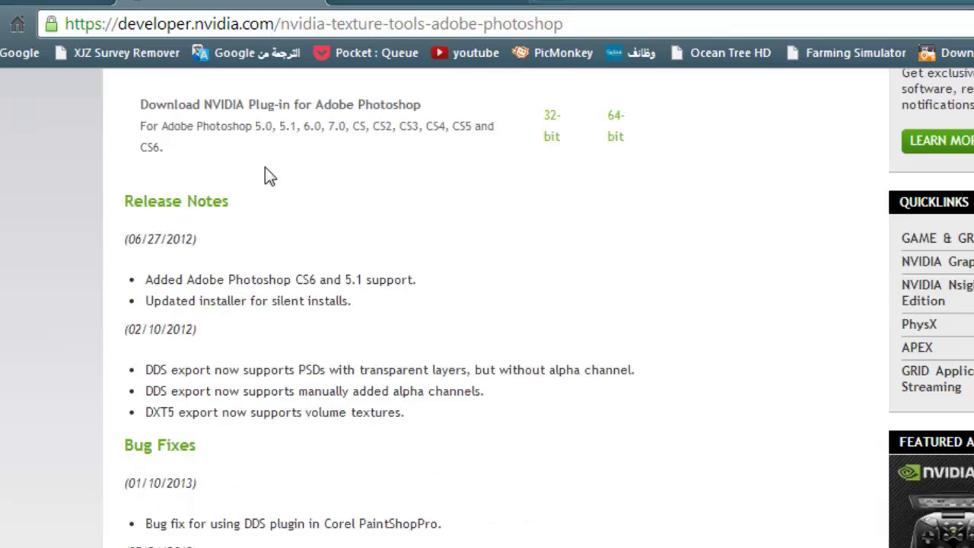
scroll(268, 176, up, 2)
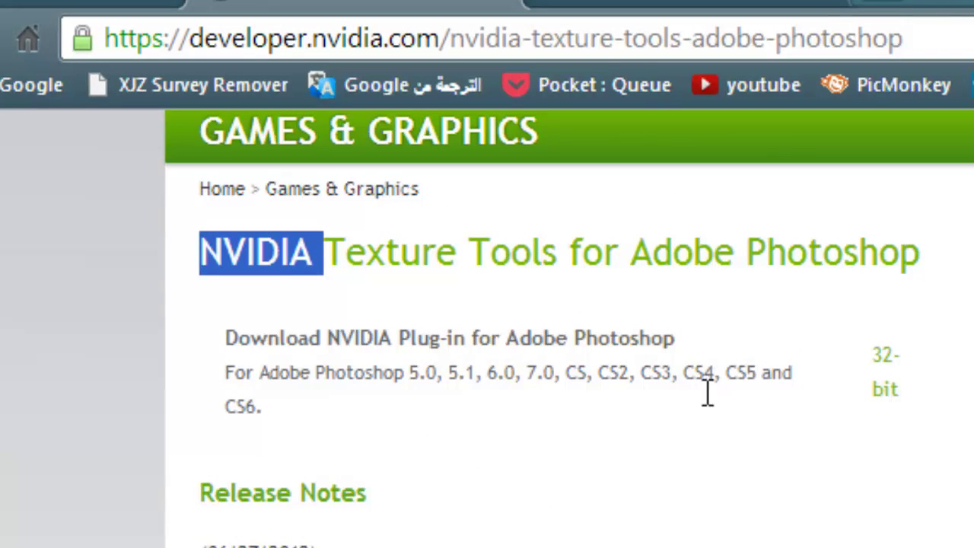
Start the 64-bit Photoshop plugin download, then cancel the download dialog
drag(278, 426, 250, 428)
click(282, 431)
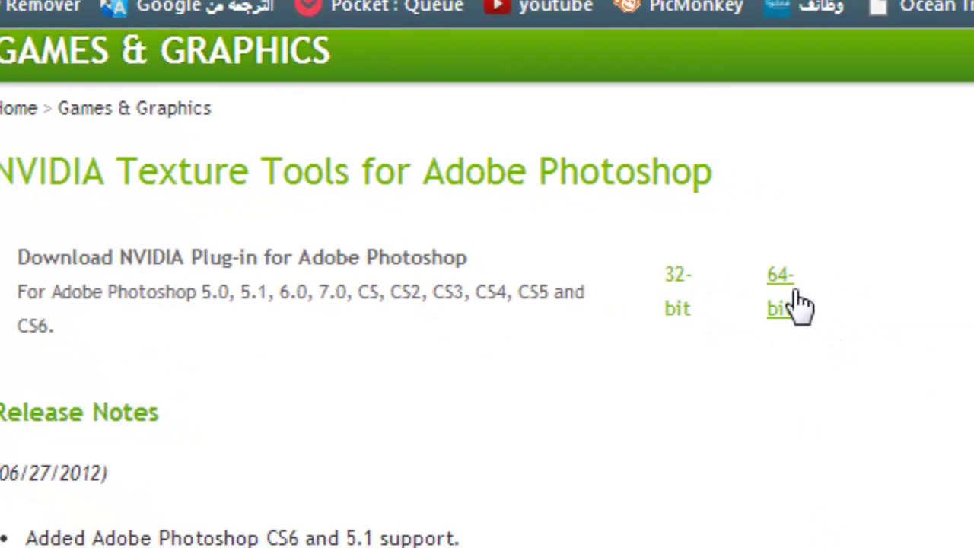
click(784, 304)
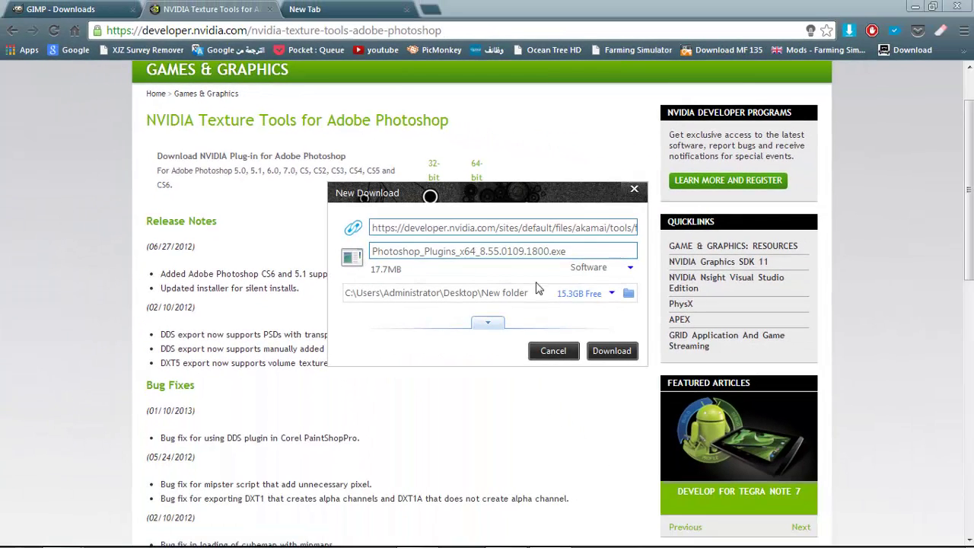
click(558, 352)
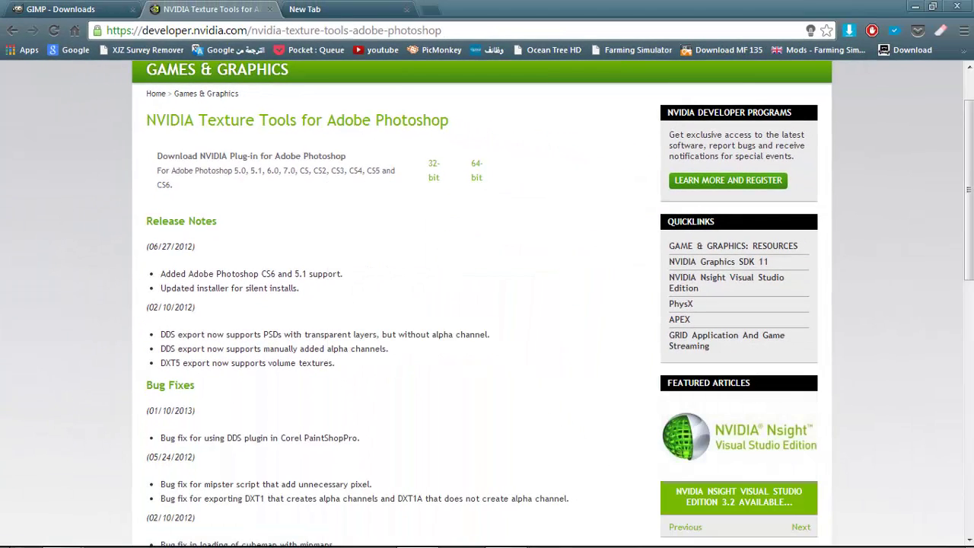
In the Downloads folder, select the Photoshop plugins installer and close the leftover setup wizard dialogs
mouse_move(61, 535)
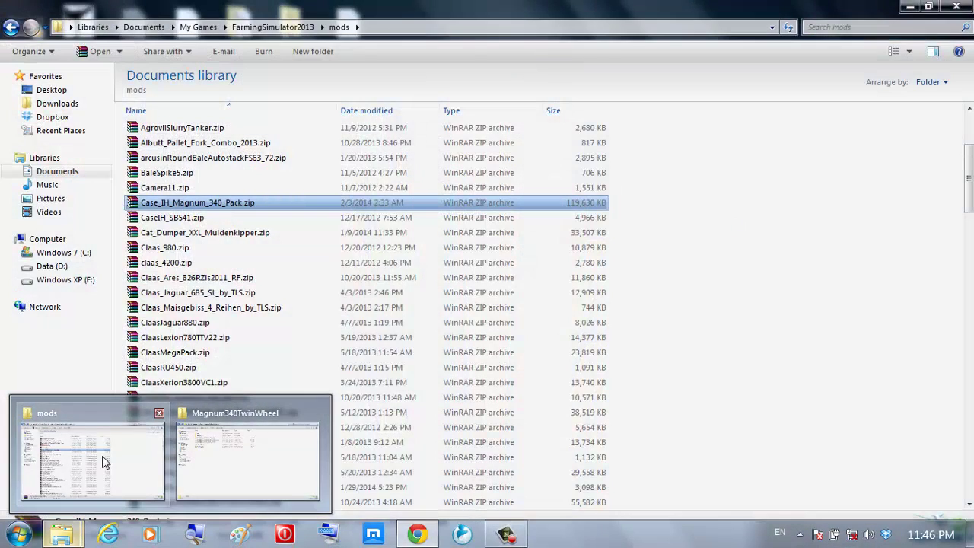
click(102, 459)
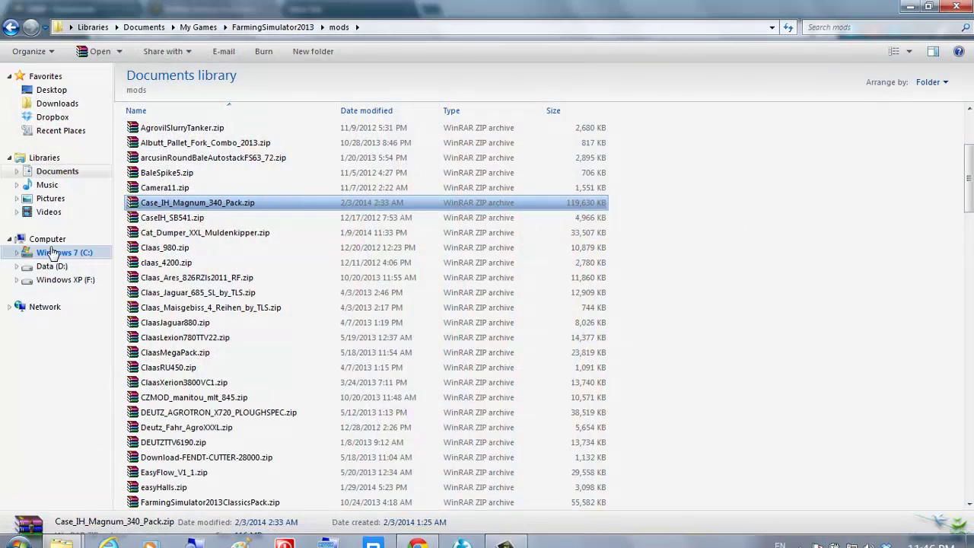
click(52, 104)
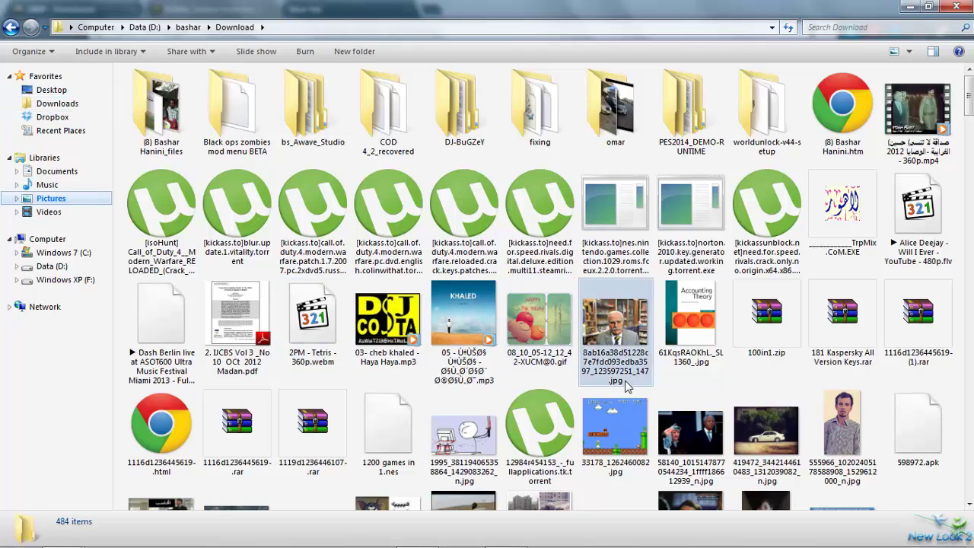
key(p)
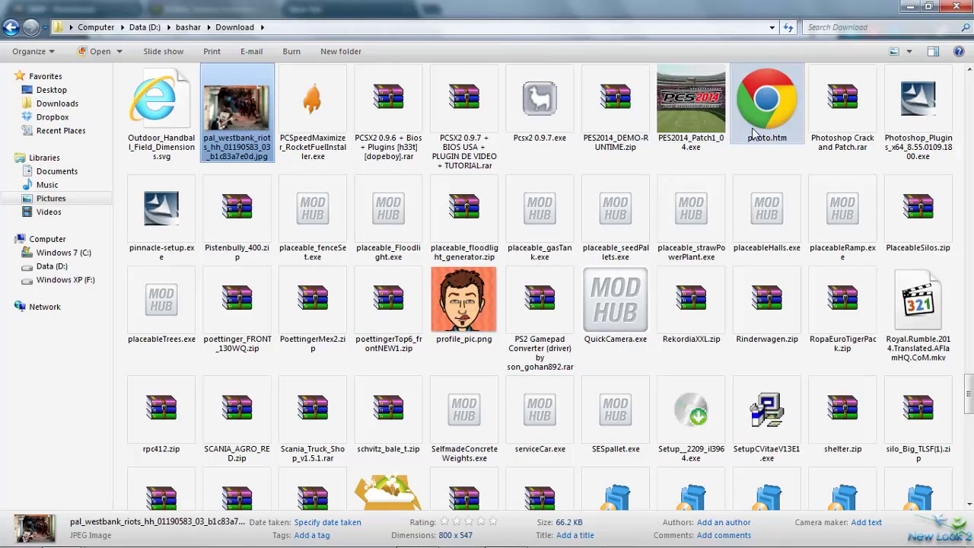
click(918, 103)
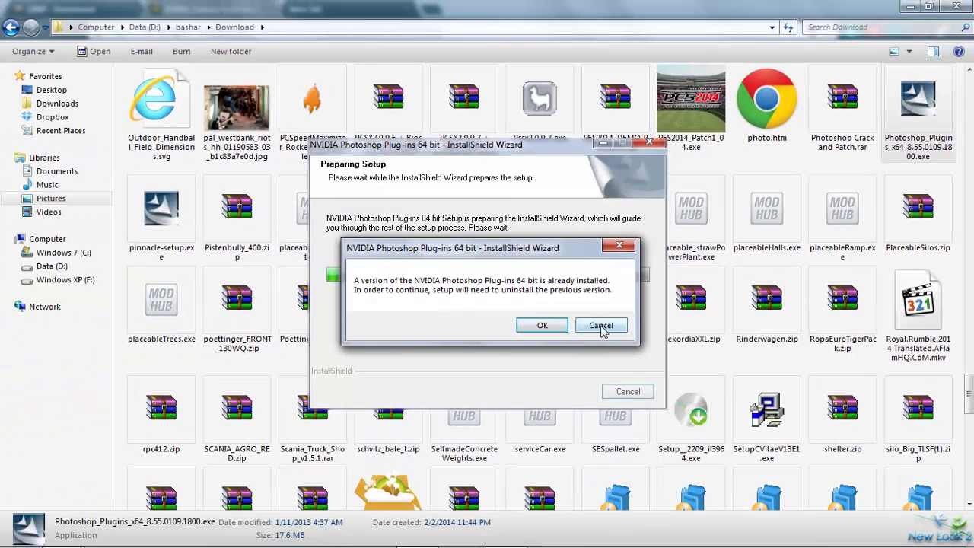
click(600, 325)
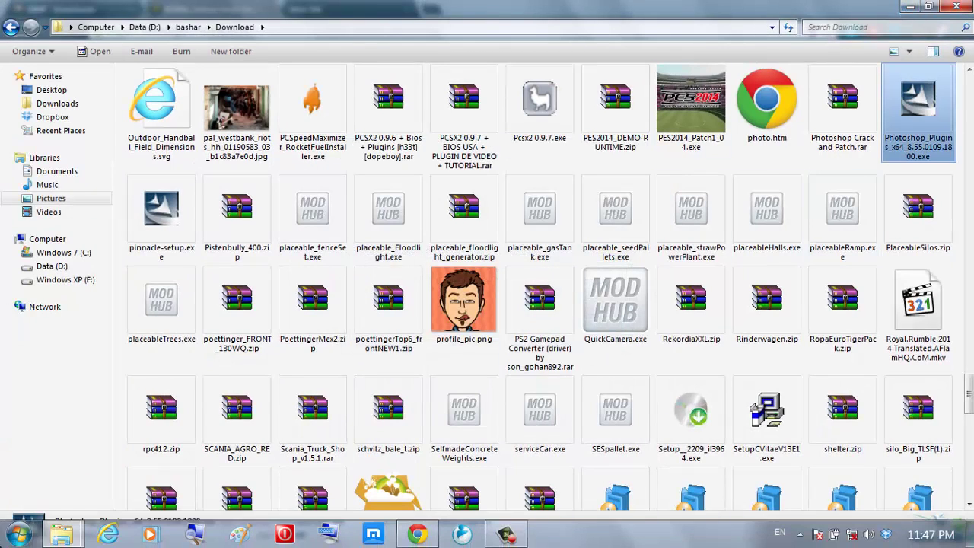
Launch Adobe Photoshop CS6 (64 Bit) from Start > All Programs
click(18, 534)
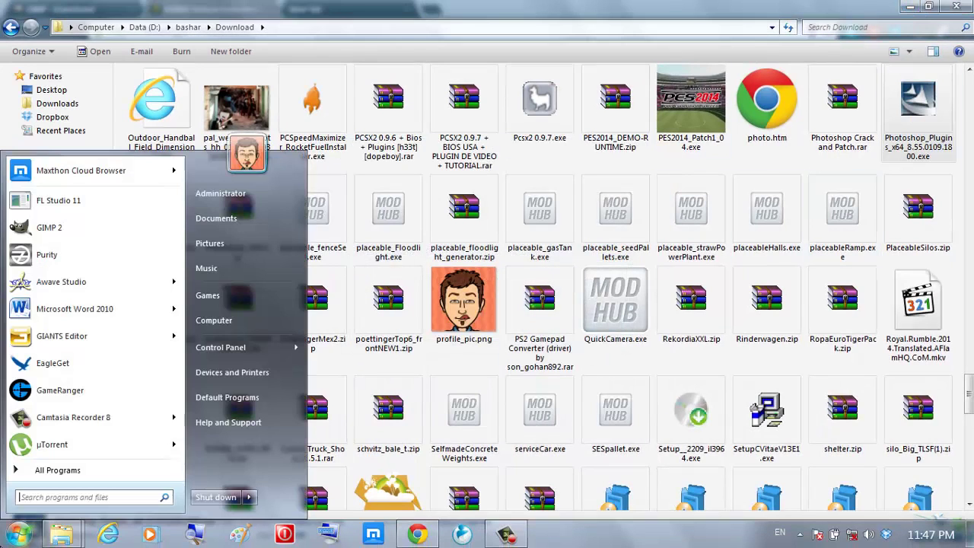
click(35, 470)
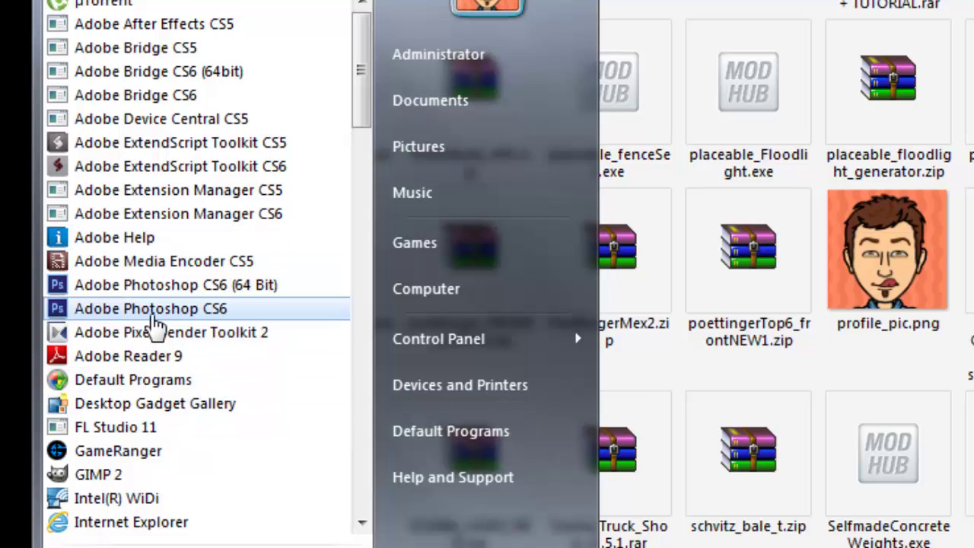
click(152, 293)
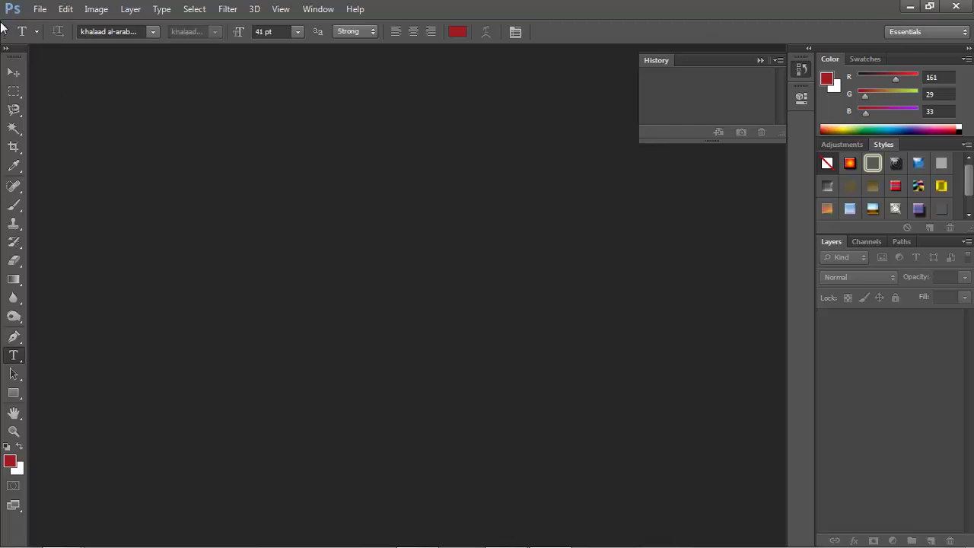
Bring up File > Open and look through the wheel's diffuse, normal, specular and store DDS files
click(40, 9)
click(44, 38)
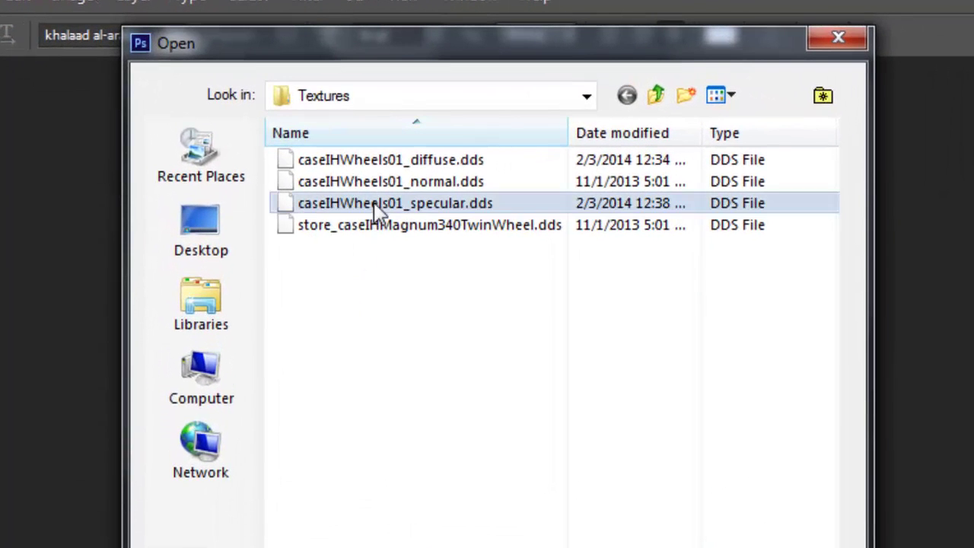
click(376, 203)
click(383, 182)
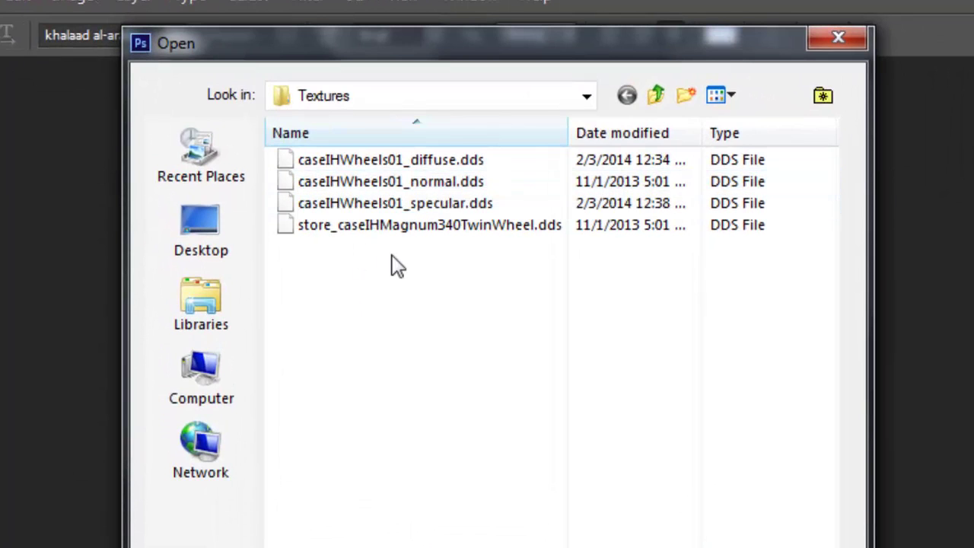
click(393, 223)
click(395, 186)
click(396, 203)
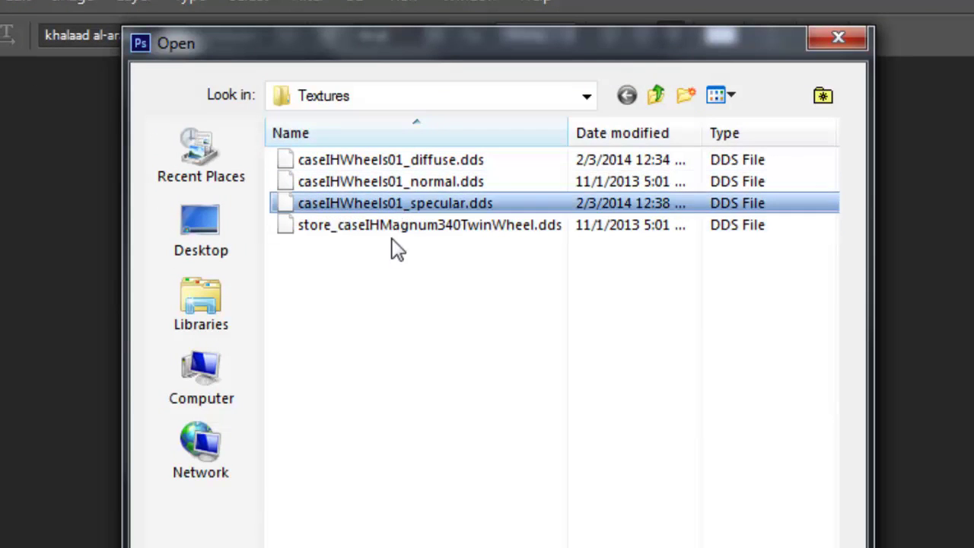
click(375, 188)
click(377, 161)
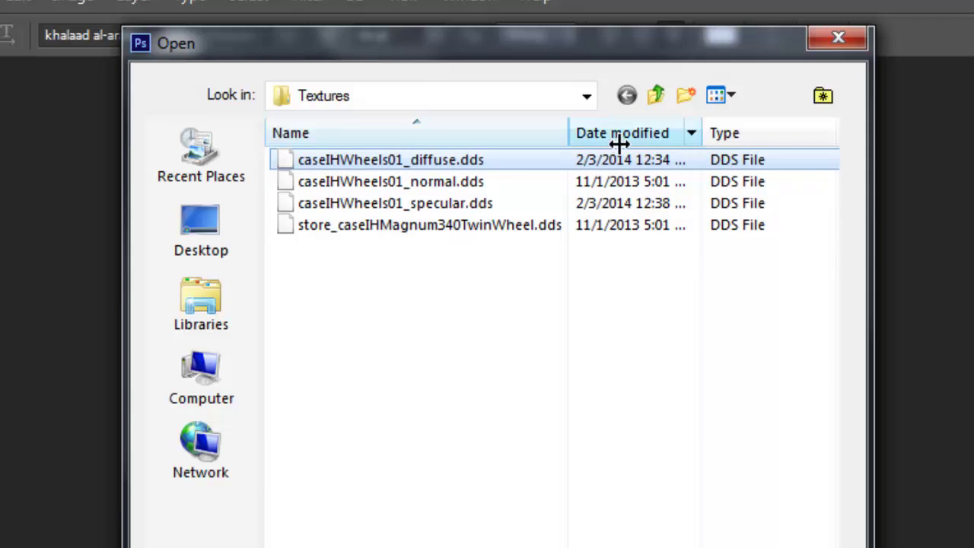
Browse from Magnum340TwinWheel into the NH folder's textures folder and scroll its files
click(656, 97)
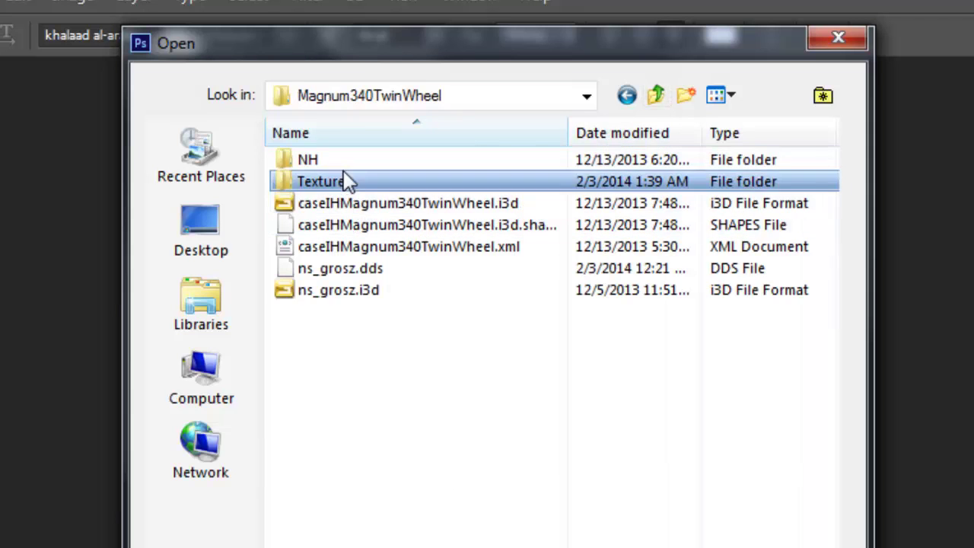
double_click(341, 161)
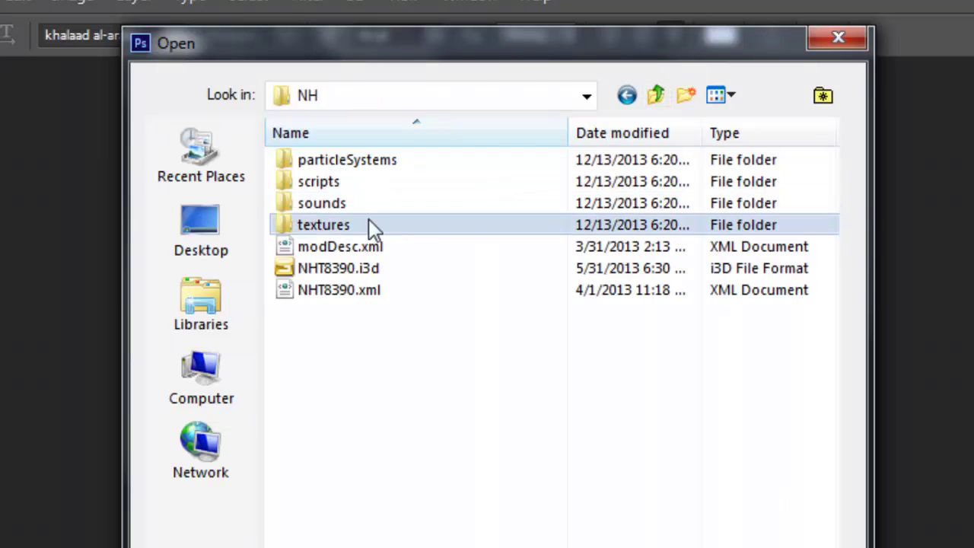
double_click(366, 225)
scroll(456, 320, down, 4)
scroll(472, 353, down, 13)
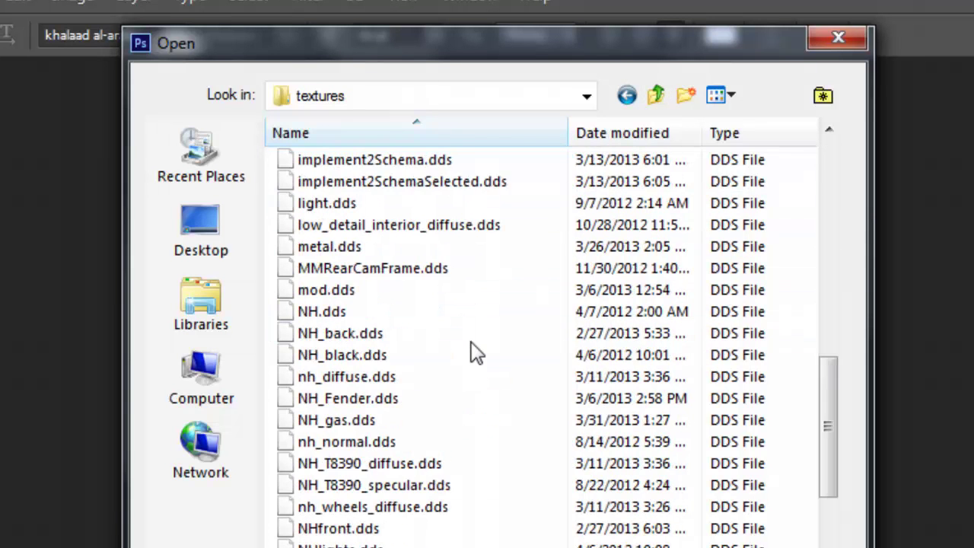
scroll(392, 455, up, 10)
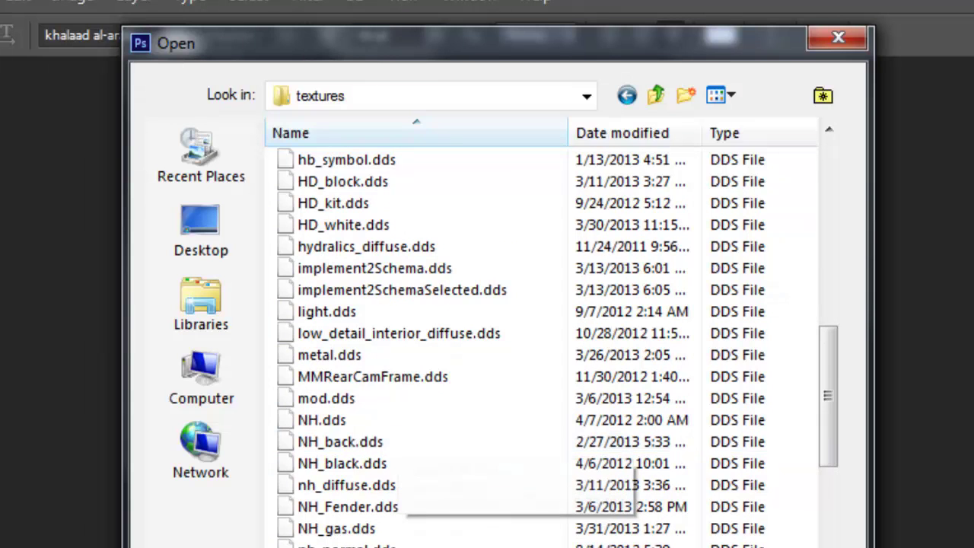
key(super)
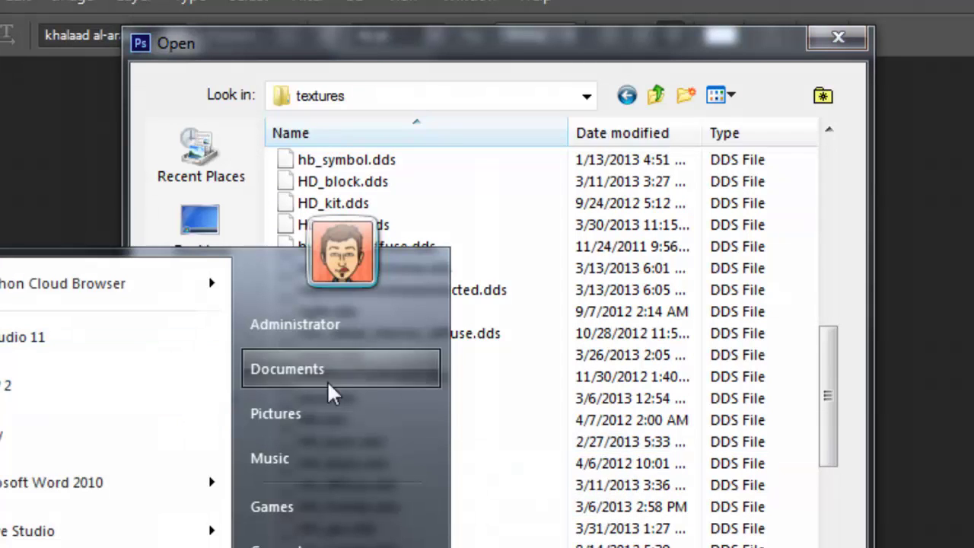
click(505, 499)
scroll(433, 458, up, 4)
scroll(446, 457, up, 6)
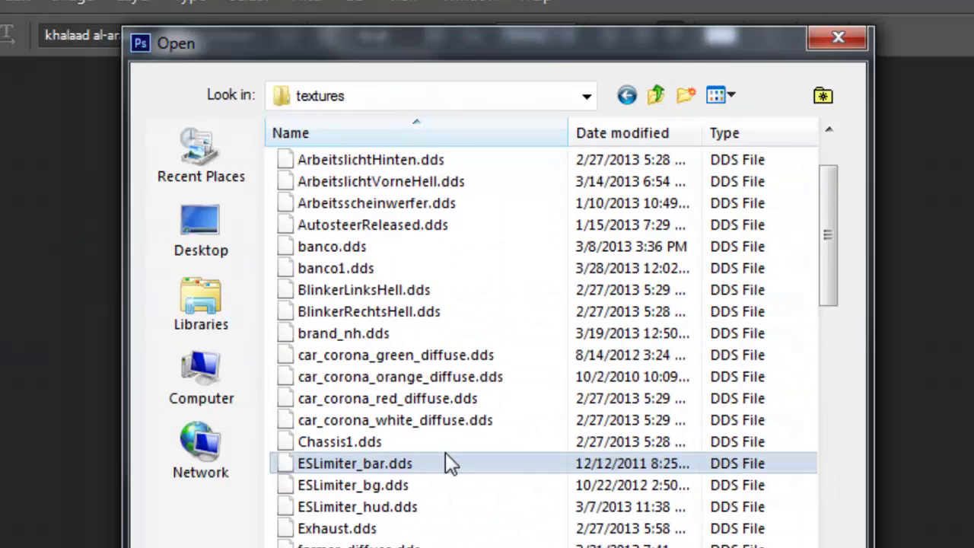
Return to Magnum340TwinWheel, enter its Textures folder and open caseIHWheels01_specular.dds
key(BackSpace)
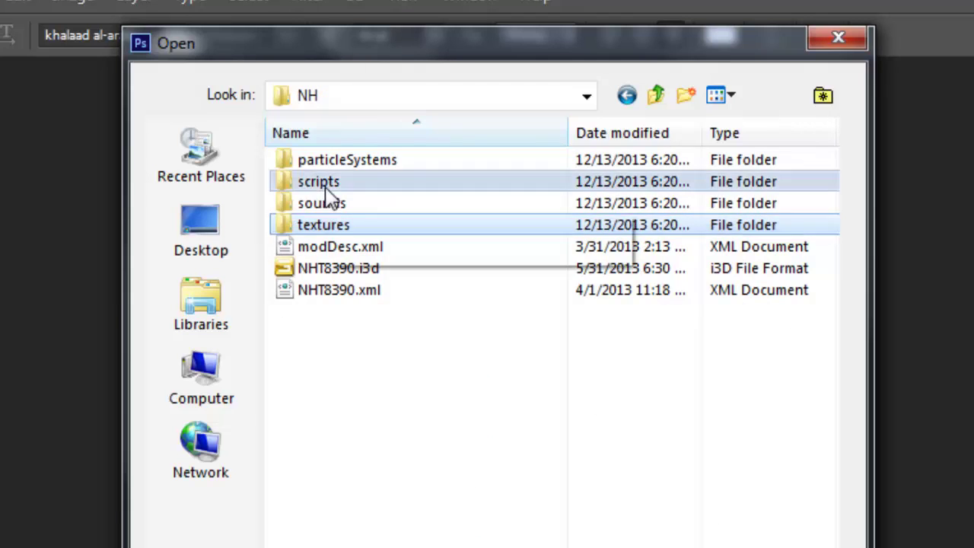
key(BackSpace)
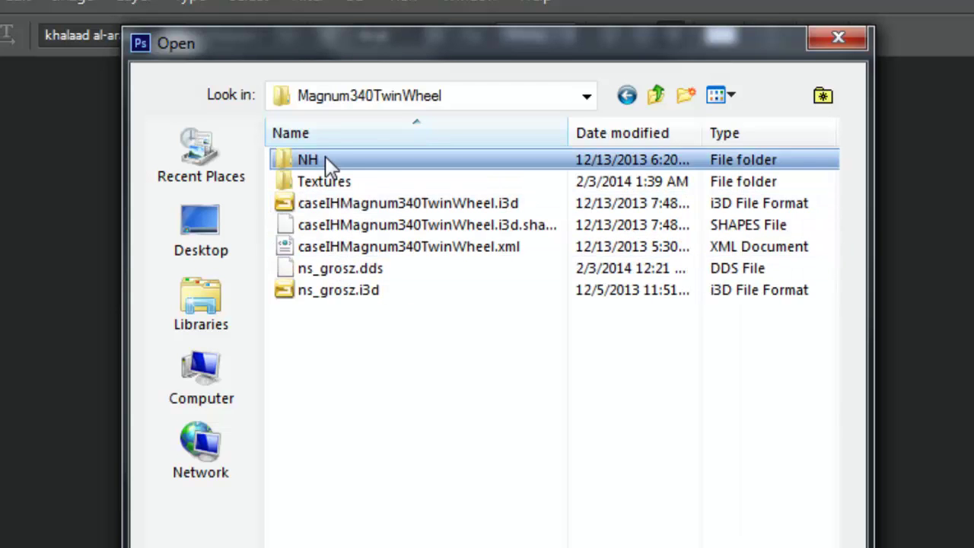
double_click(327, 181)
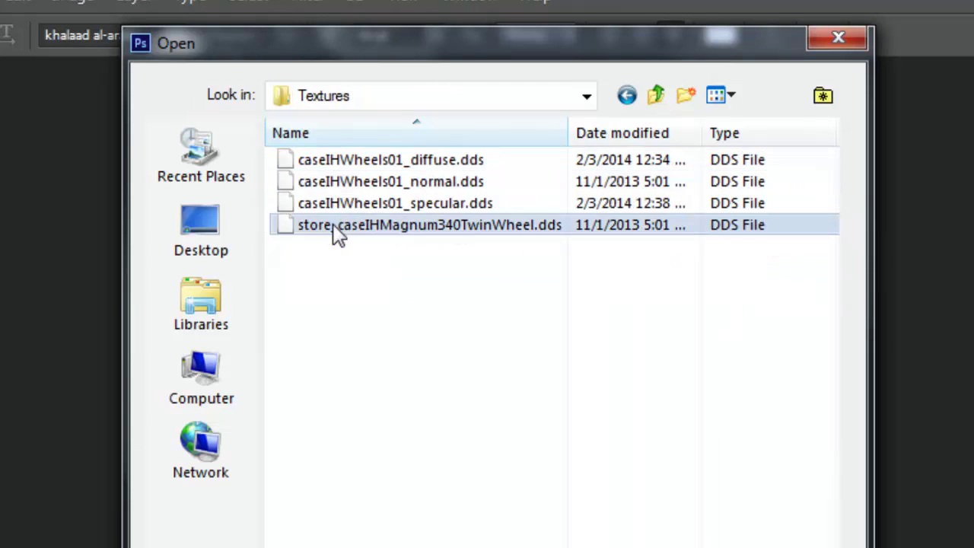
click(354, 183)
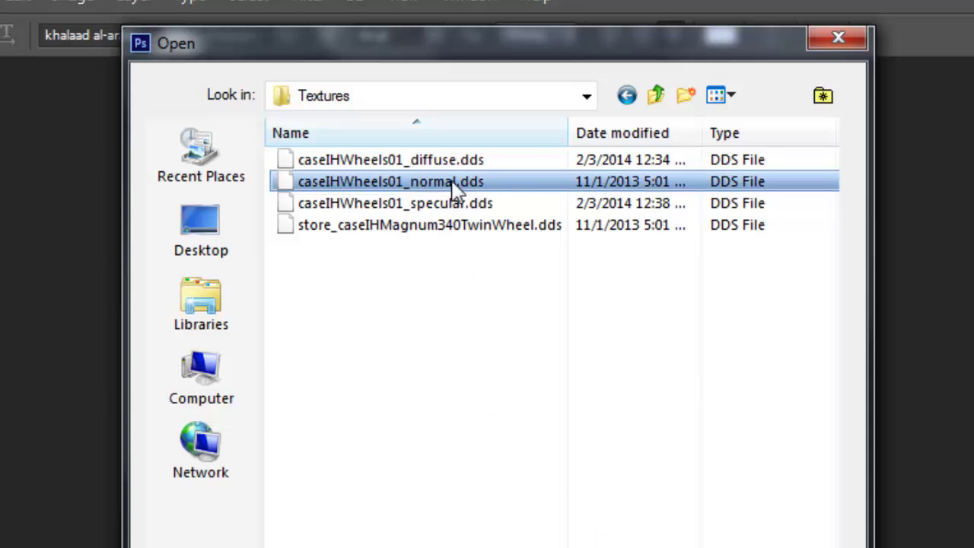
click(434, 206)
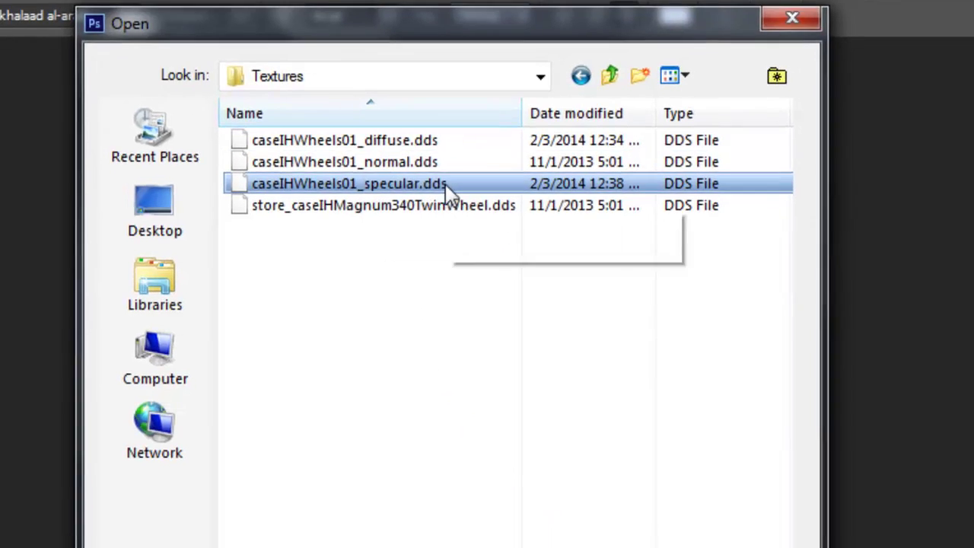
double_click(466, 206)
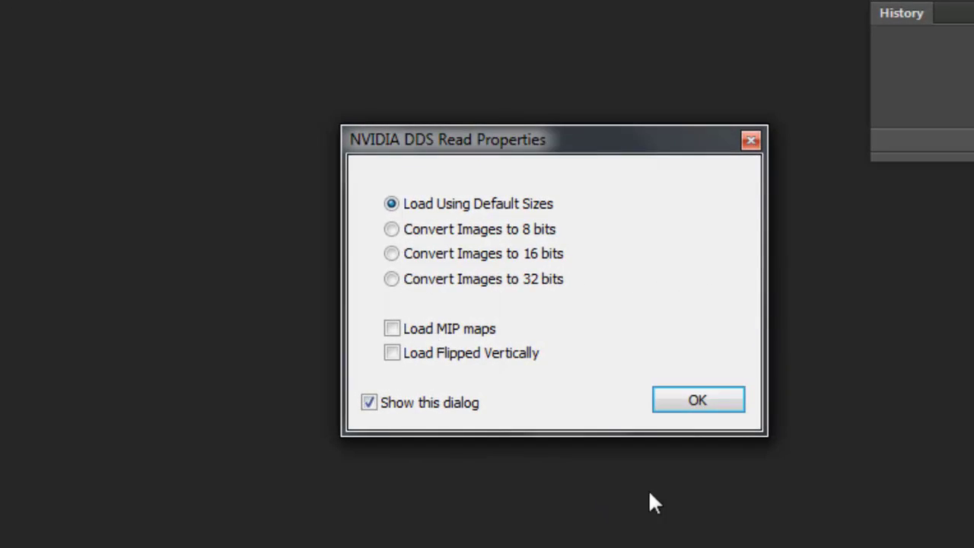
Load the DDS at default size and add the owner's name as text at its bottom edge
click(710, 402)
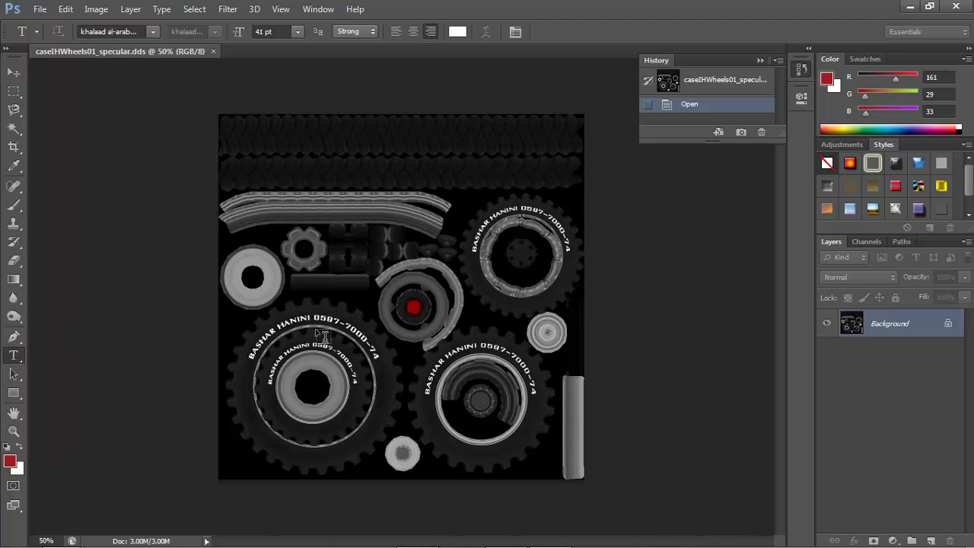
click(311, 255)
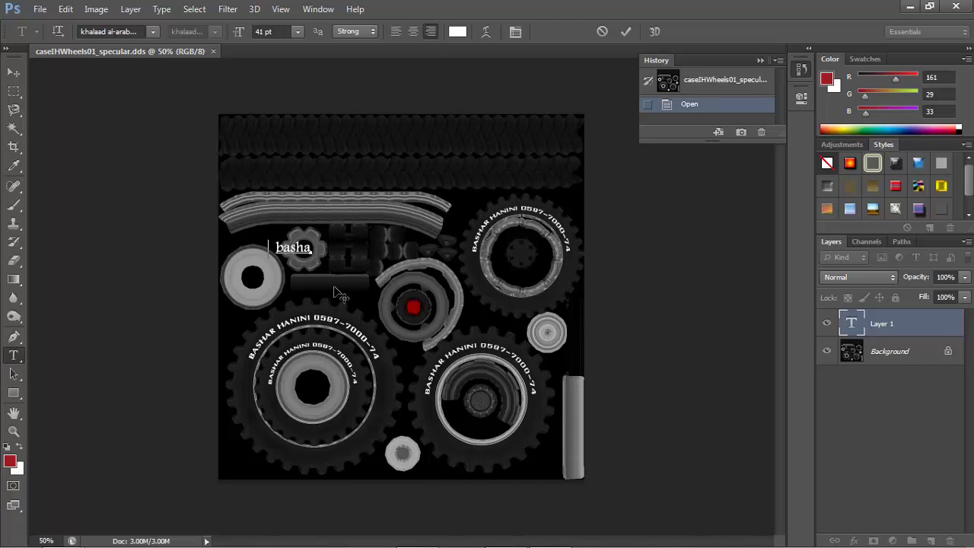
key(ctrl+a)
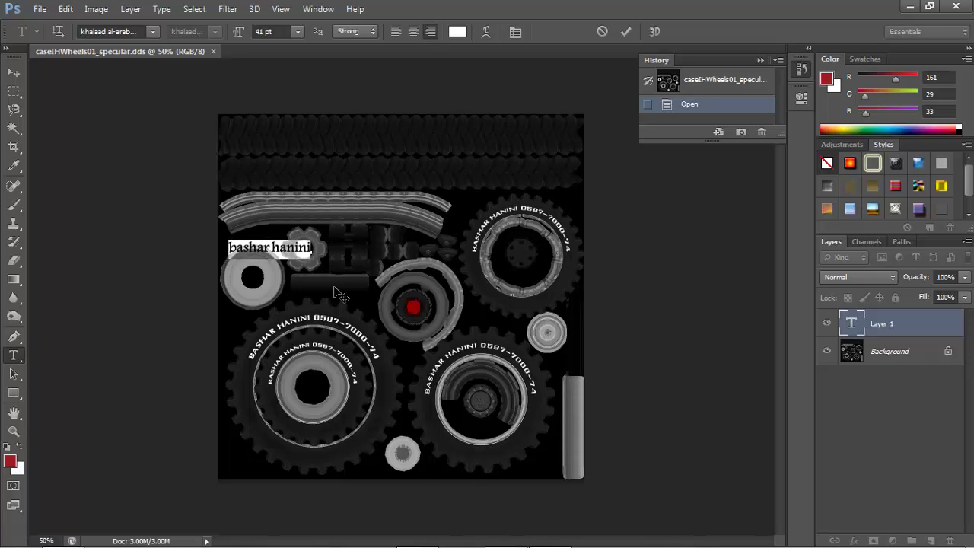
drag(355, 302, 412, 339)
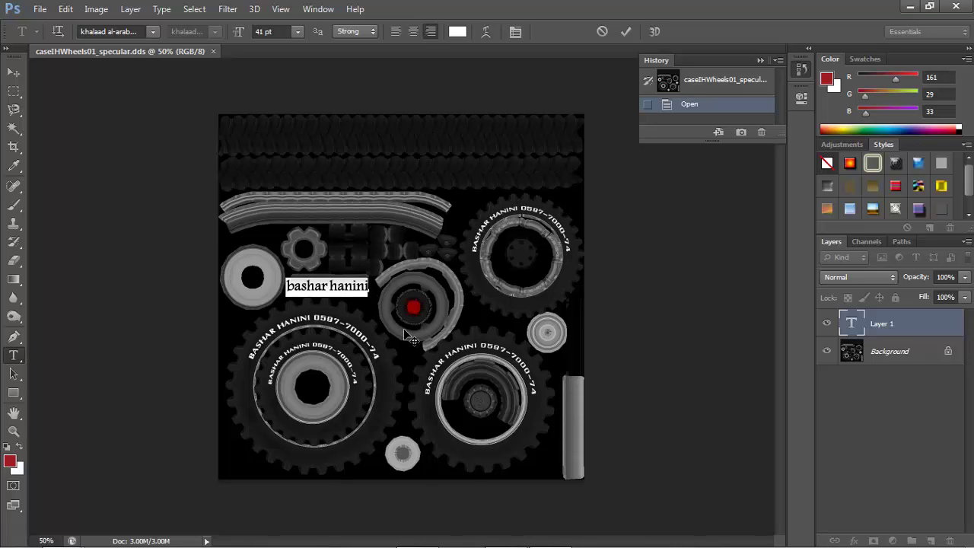
click(350, 290)
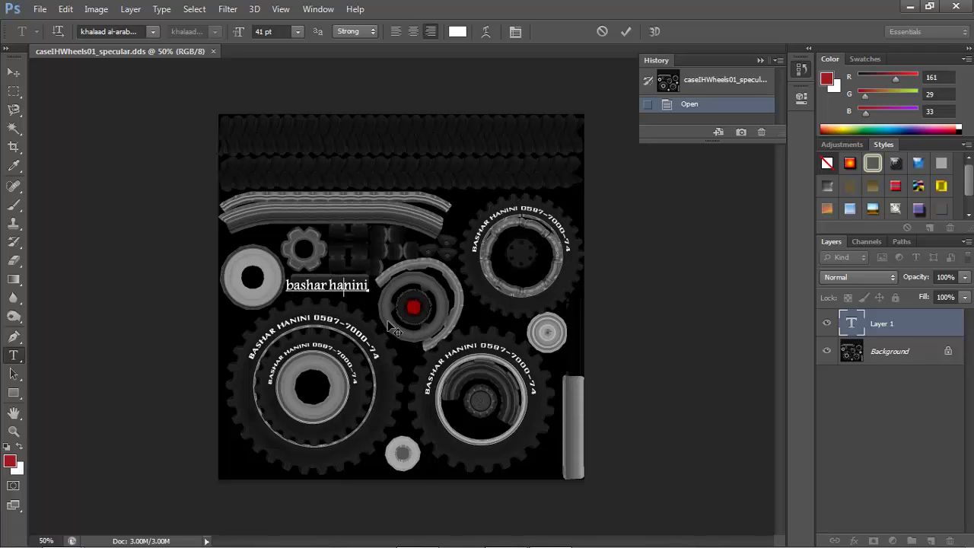
drag(393, 329, 375, 457)
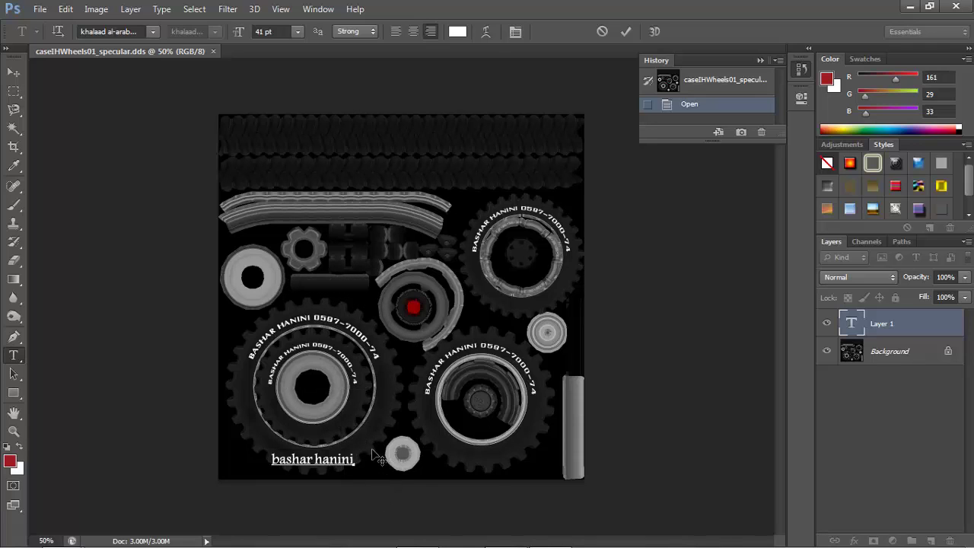
Try an Arc warp on the name text, cancel it, and commit the straight text layer
click(485, 32)
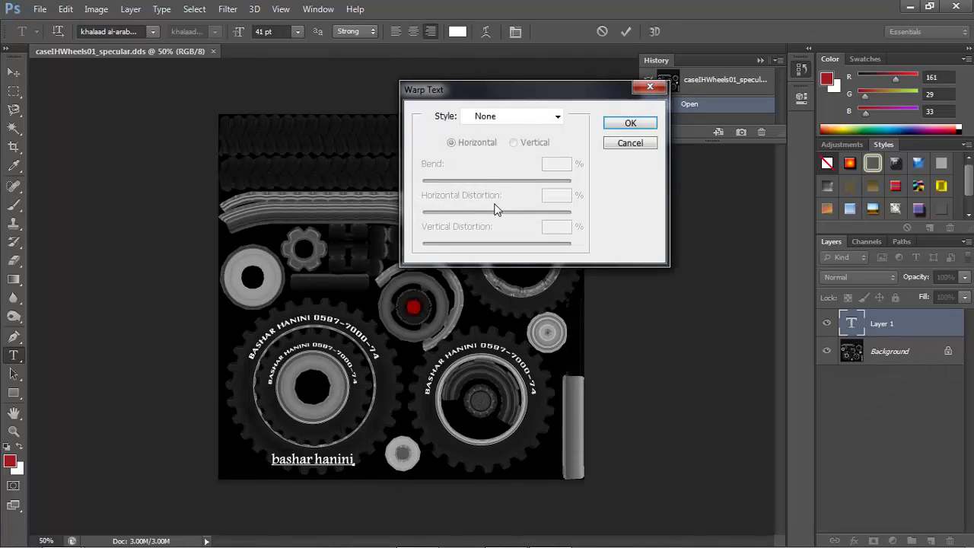
click(501, 116)
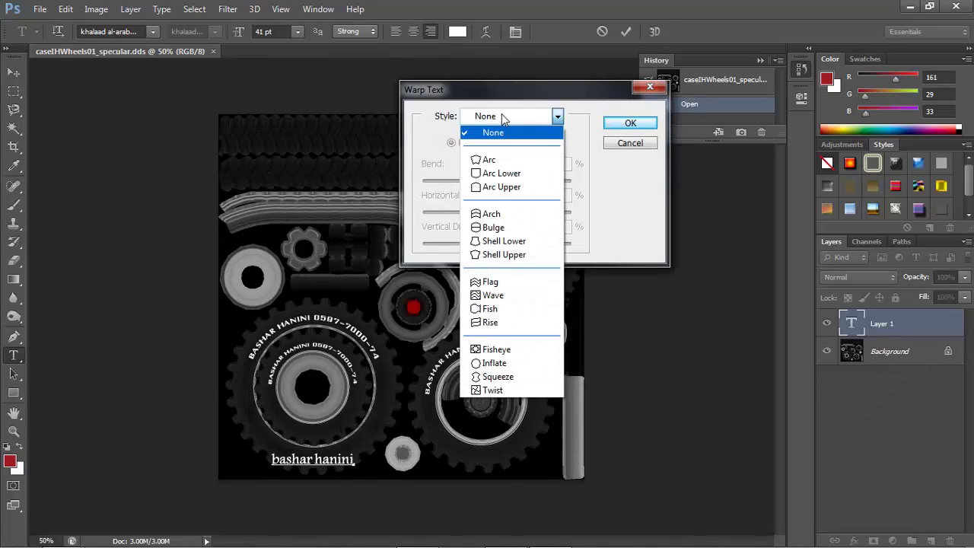
click(490, 160)
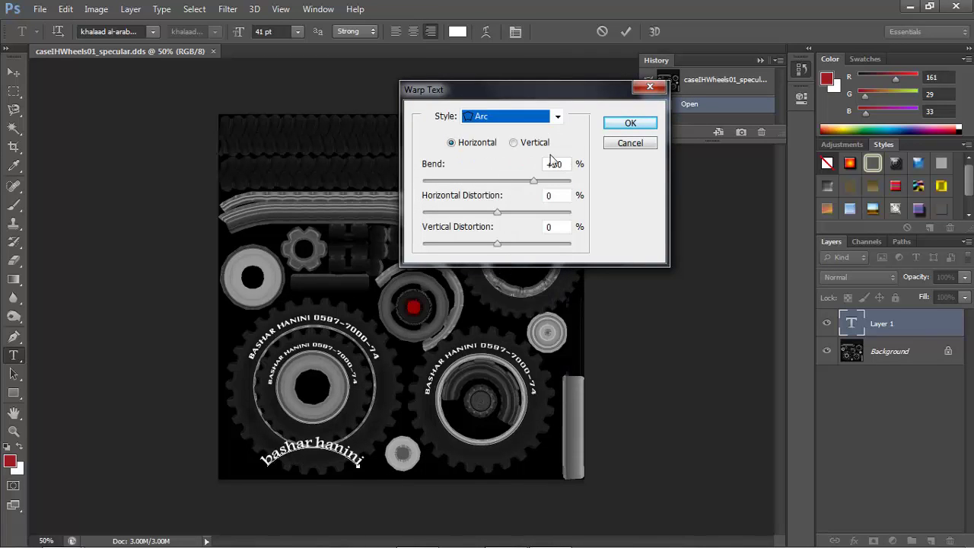
drag(532, 184, 497, 189)
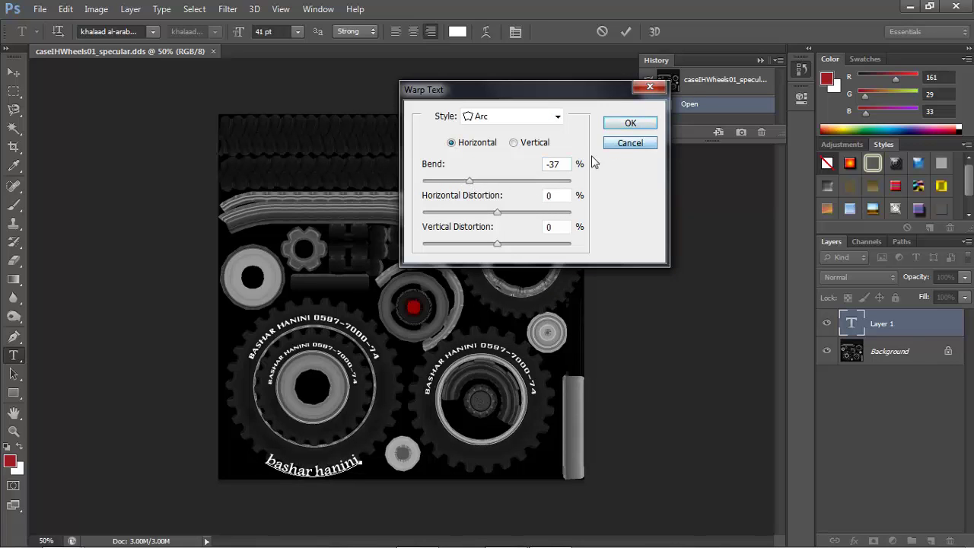
key(Return)
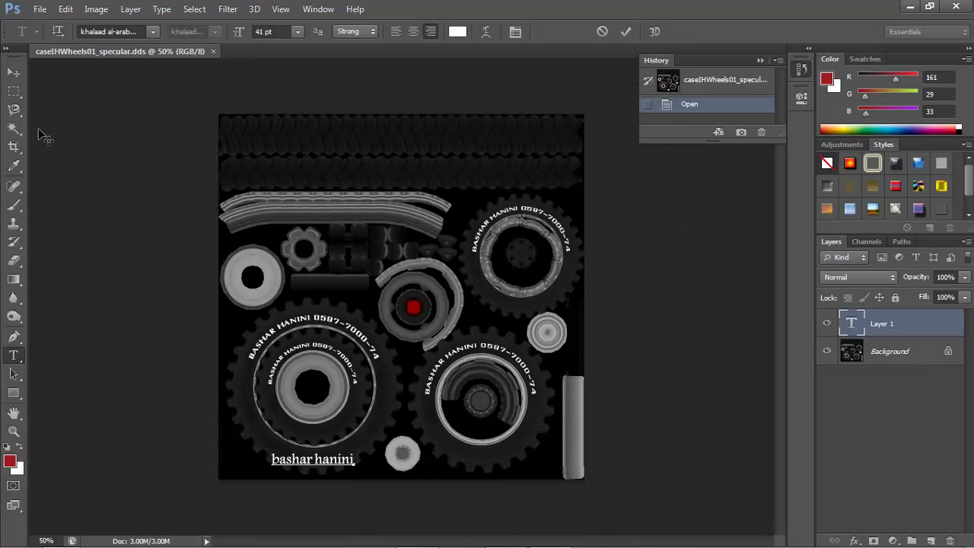
click(14, 71)
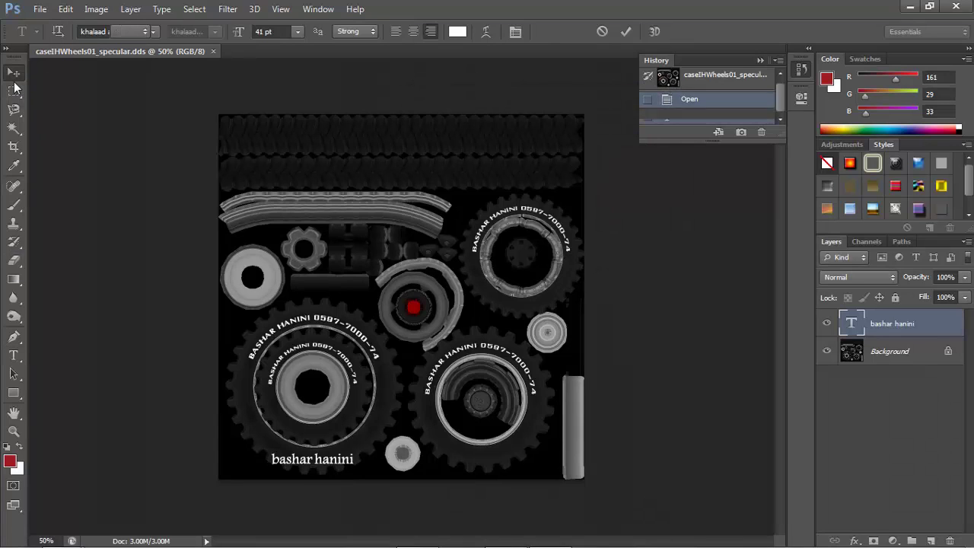
Select the name text layer together with Background and merge them into one layer
click(918, 391)
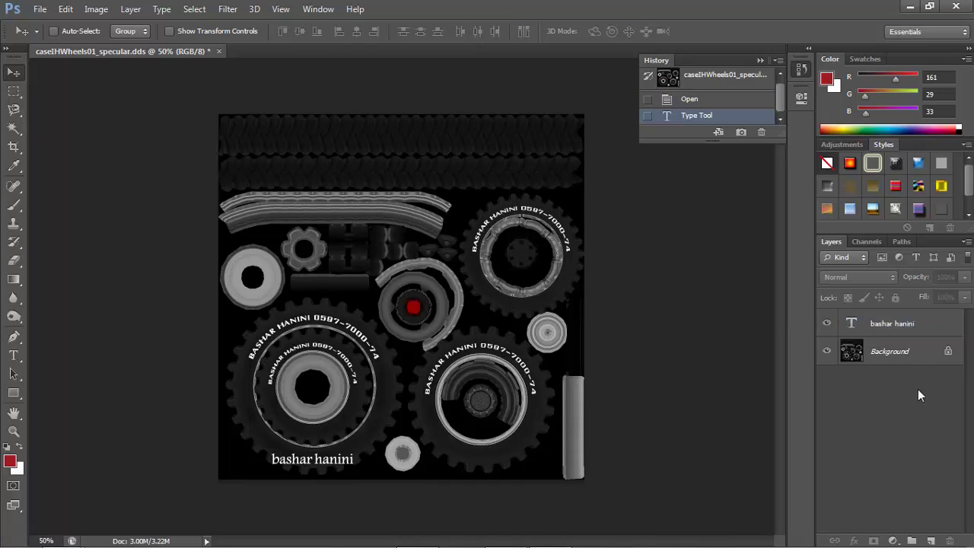
click(874, 356)
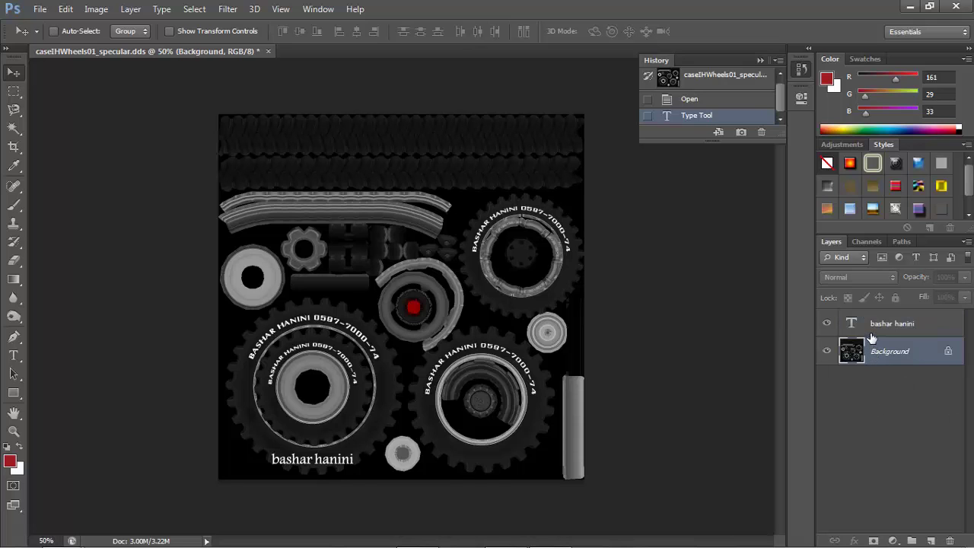
ctrl+click(873, 333)
right_click(873, 335)
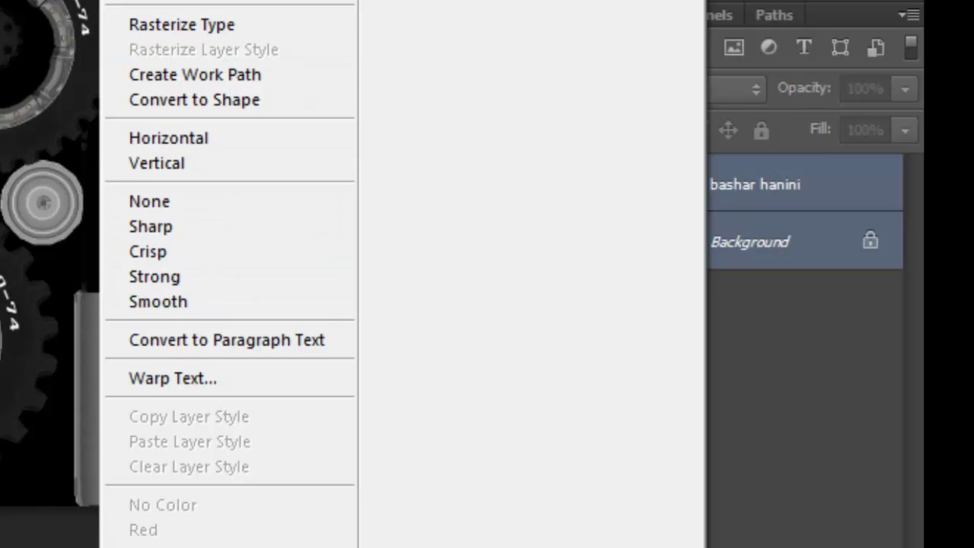
click(747, 385)
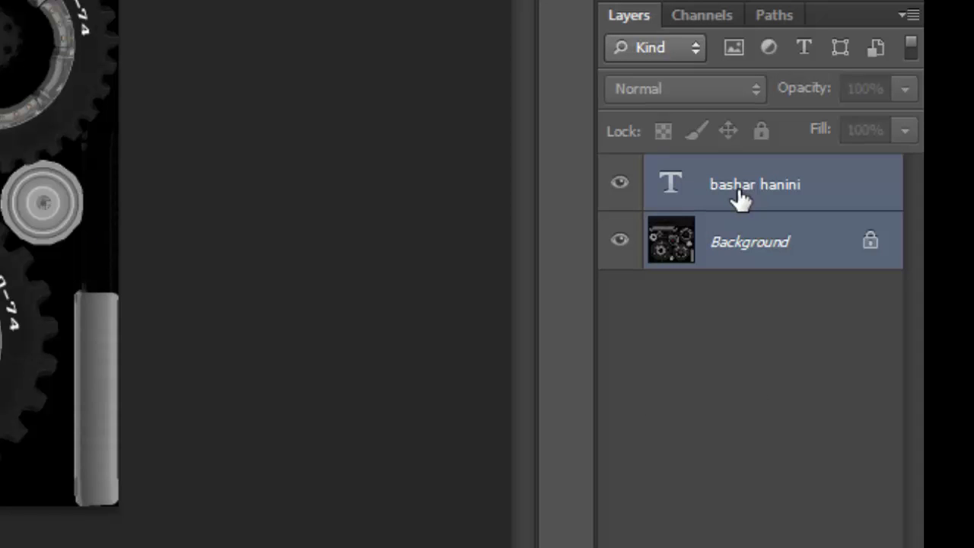
right_click(708, 226)
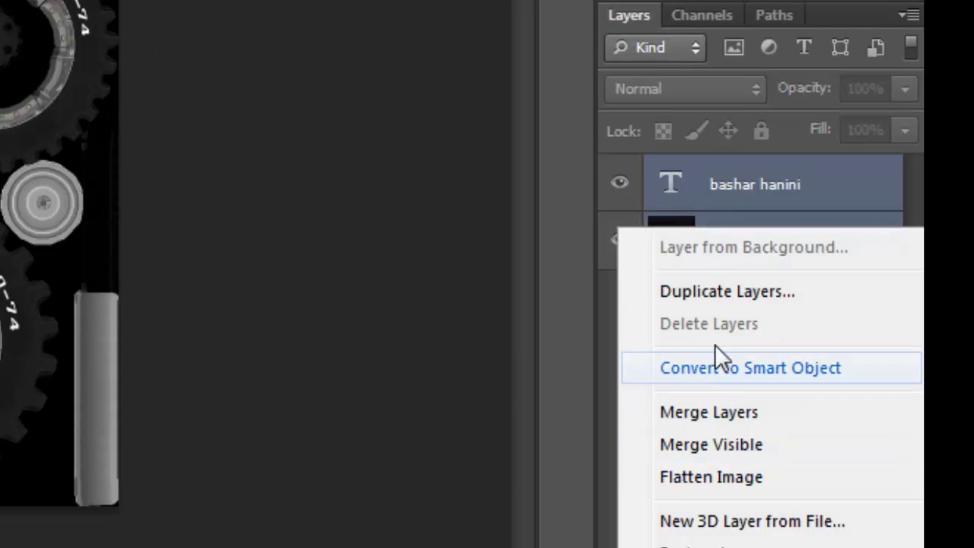
click(694, 410)
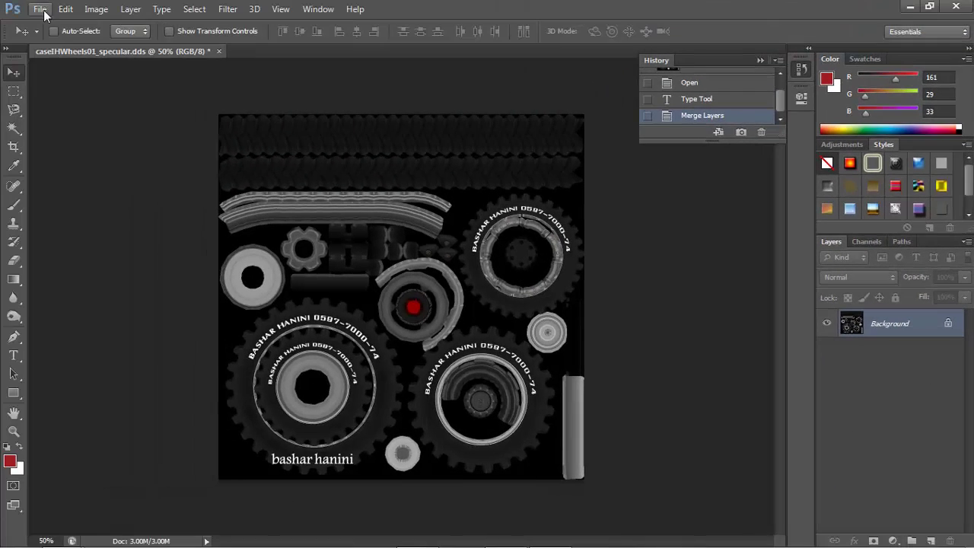
Start a Save As over caseIHWheels01_specular.dds, cancel it, then quit Photoshop without saving
click(41, 10)
click(853, 384)
click(38, 9)
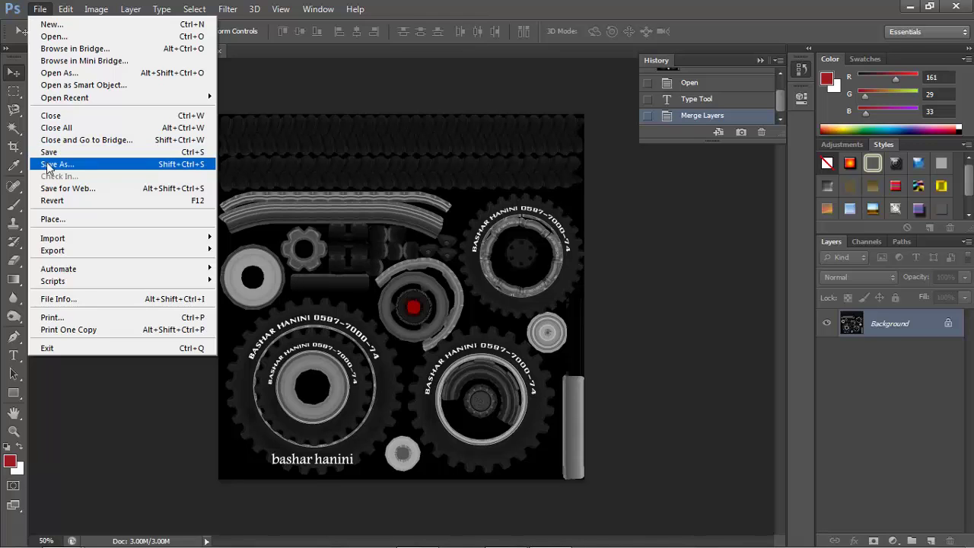
click(47, 165)
click(271, 122)
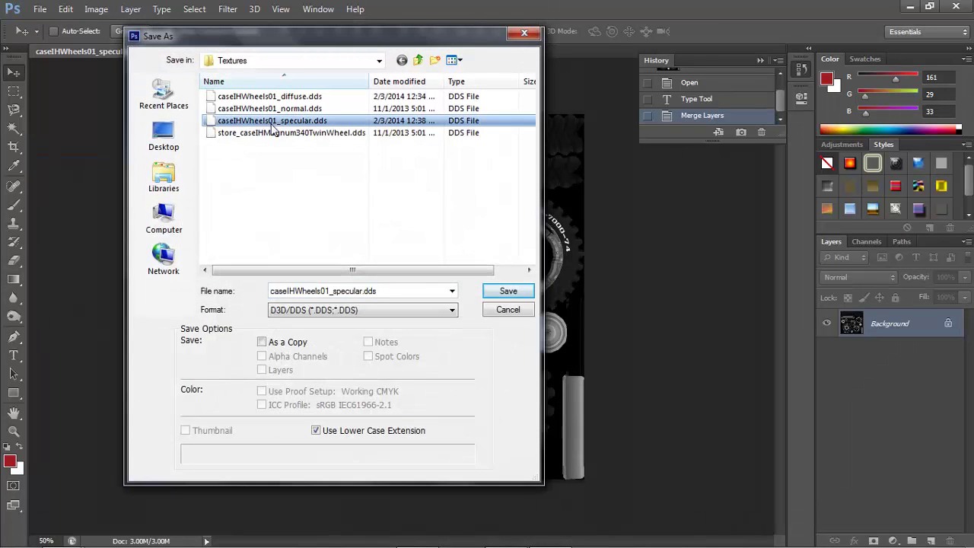
click(497, 294)
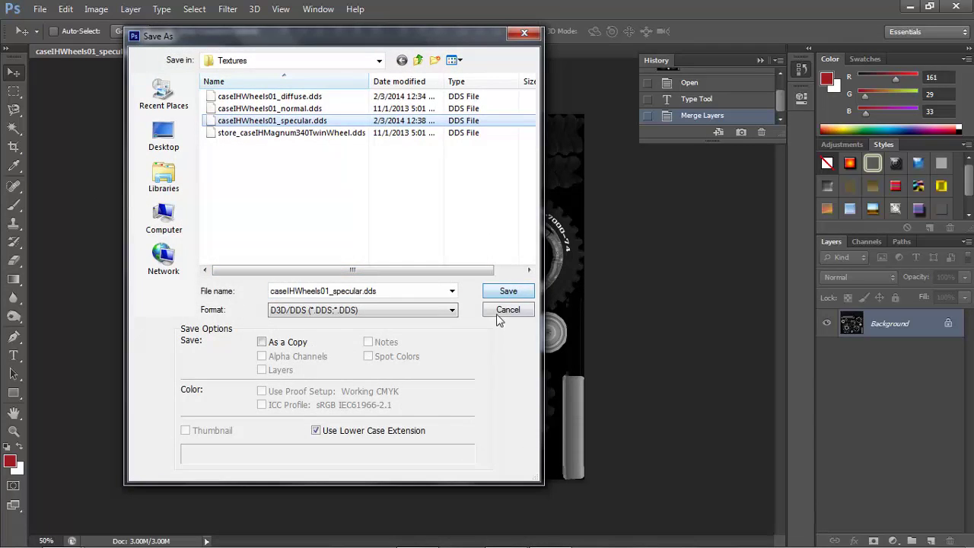
click(507, 309)
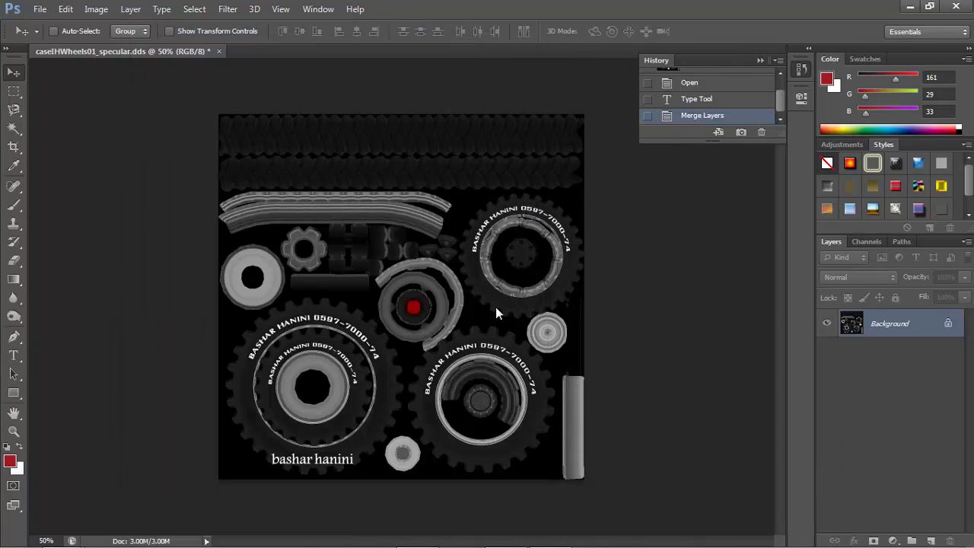
click(956, 8)
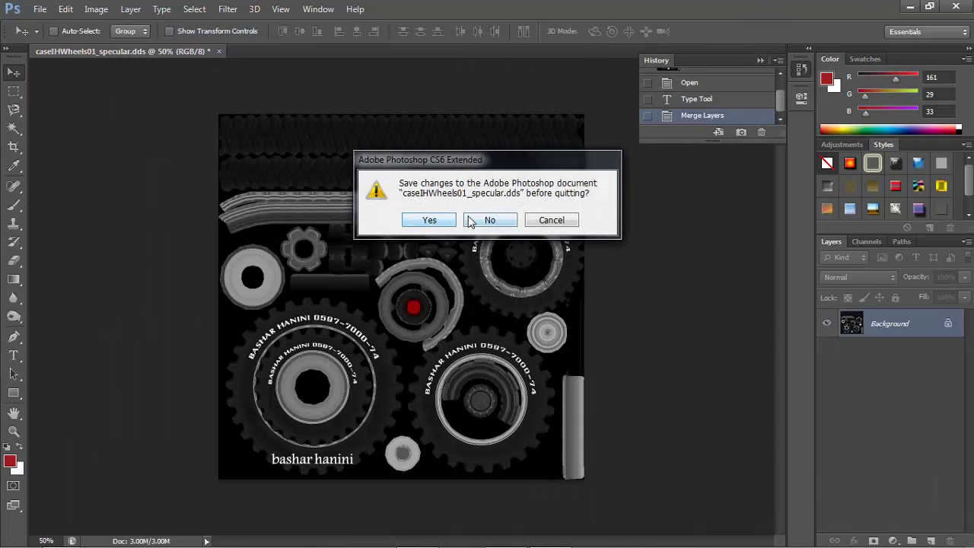
click(470, 221)
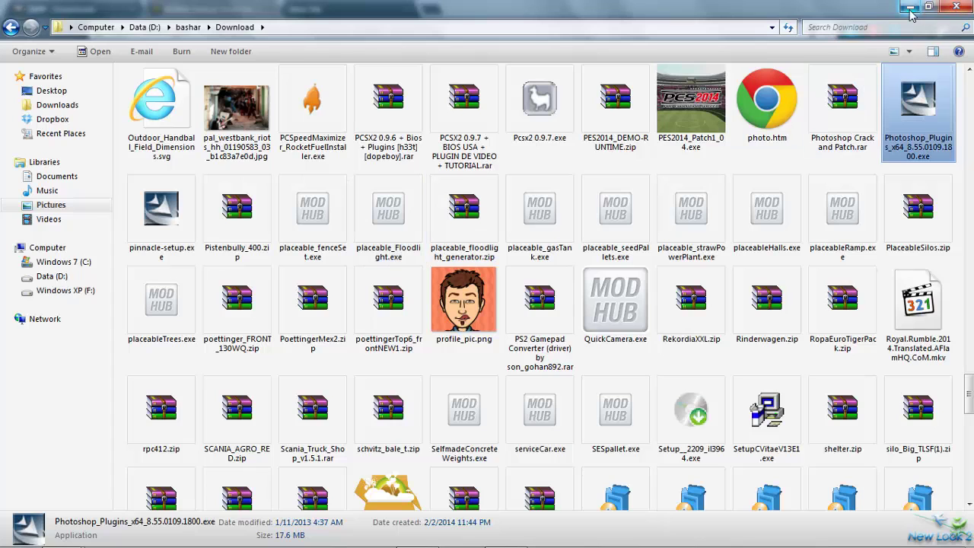
Close the Download window, minimize Chrome and open the desktop's Case_IH_Magnum_340_Pack folder
click(957, 9)
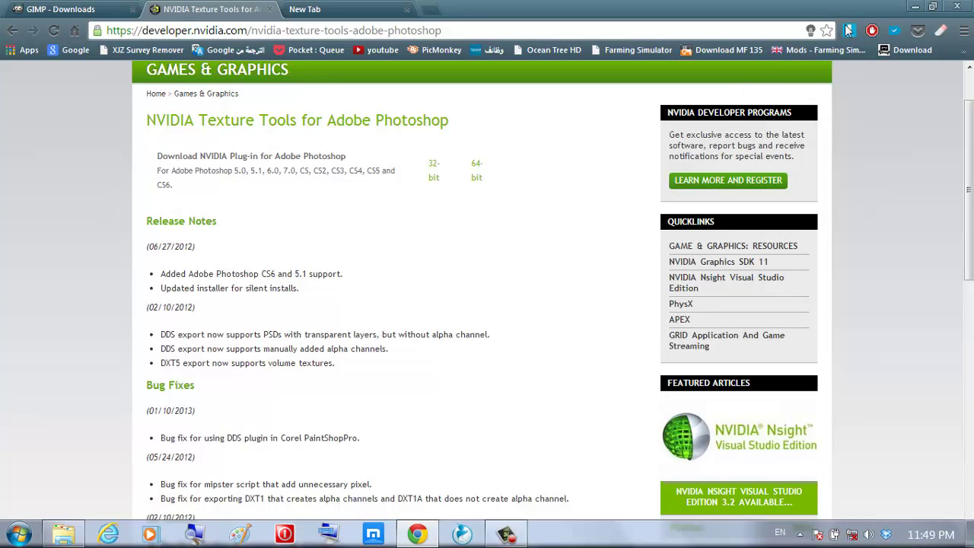
click(916, 7)
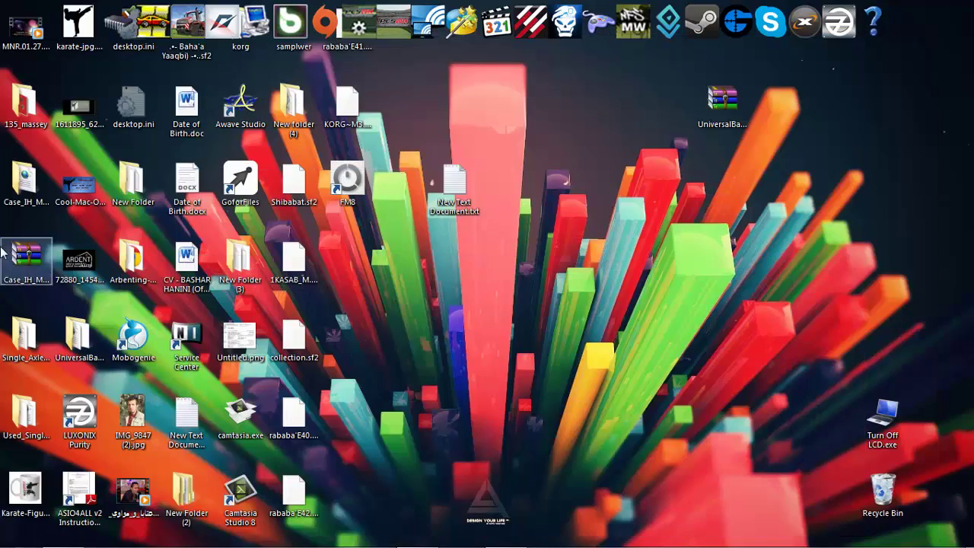
double_click(44, 179)
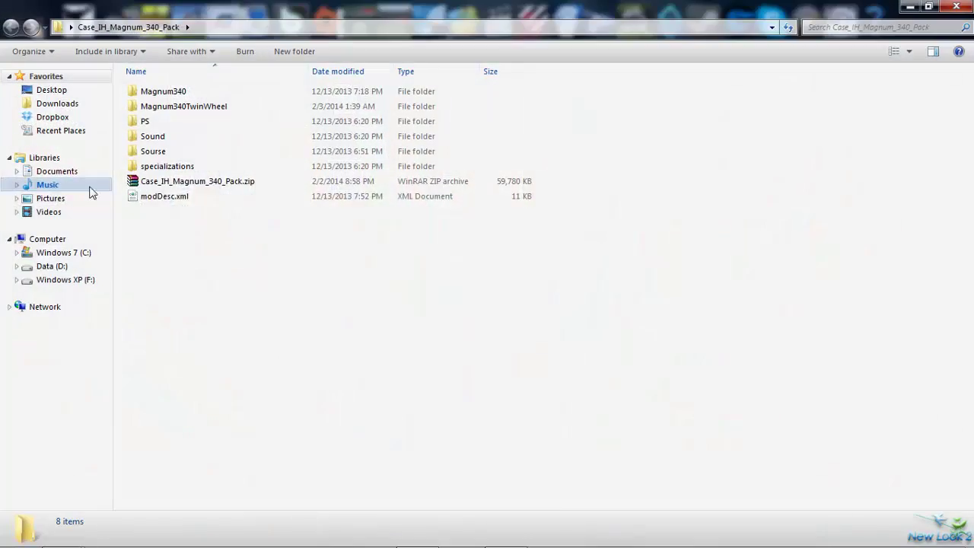
Set up a WinRAR ZIP archive of all eight pack items, cancel it, and select Case_IH_Magnum_340_Pack.zip
drag(177, 257, 183, 95)
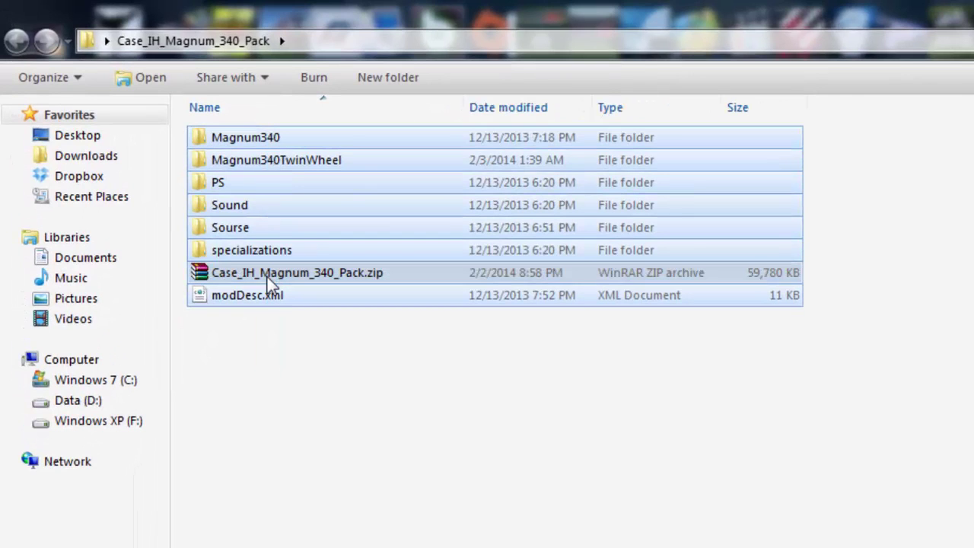
right_click(249, 199)
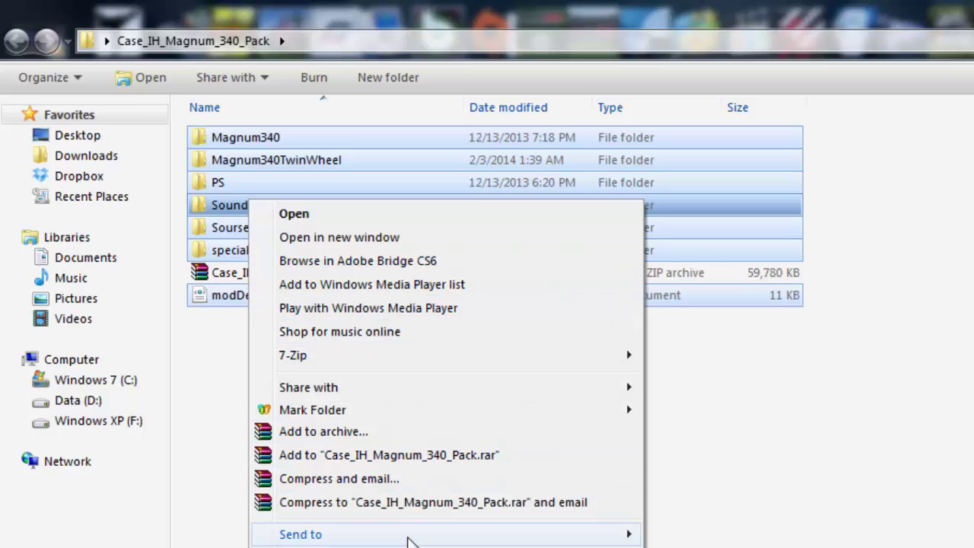
mouse_move(403, 534)
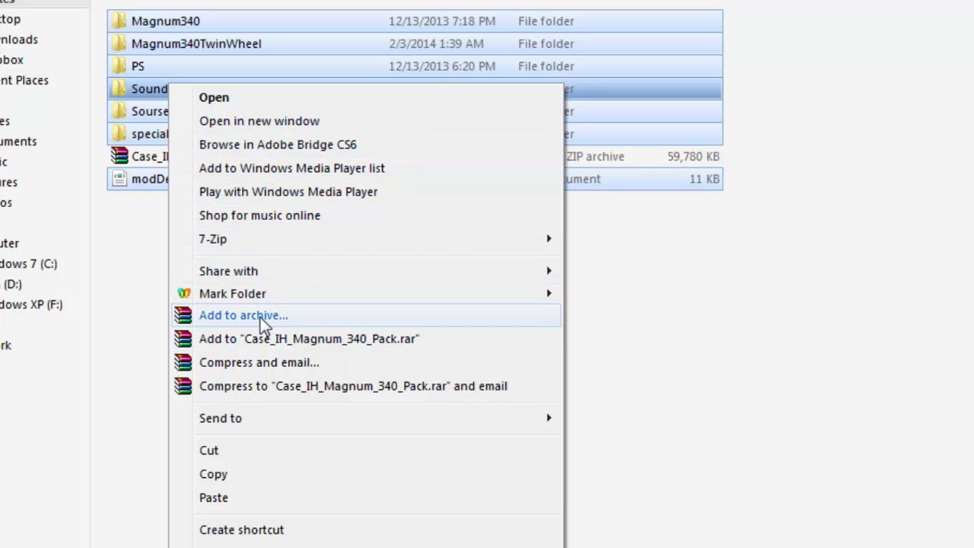
click(263, 318)
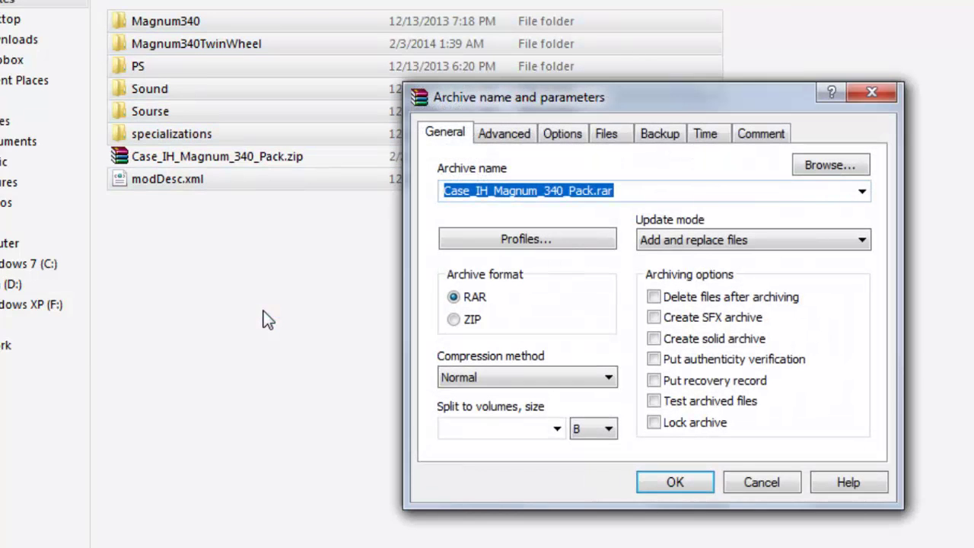
click(454, 320)
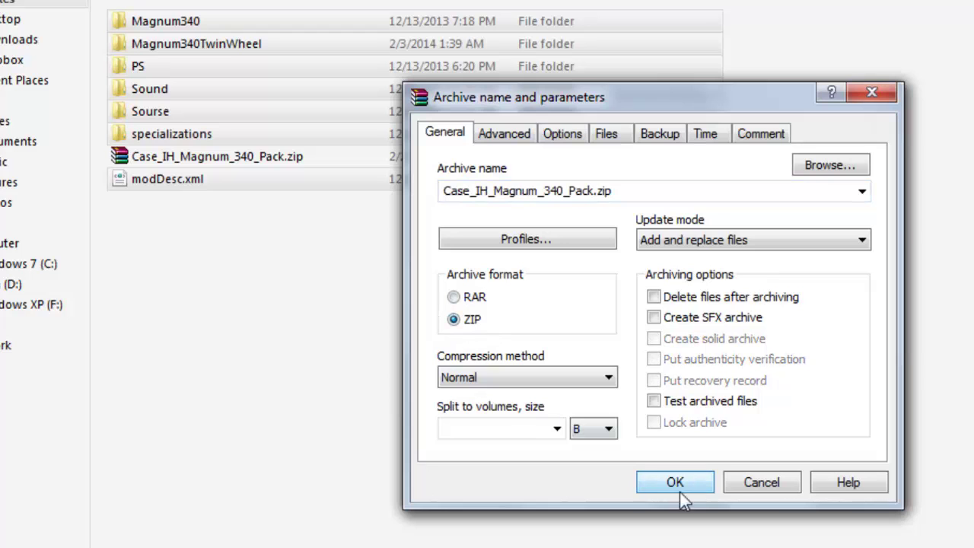
click(754, 488)
click(314, 215)
click(267, 162)
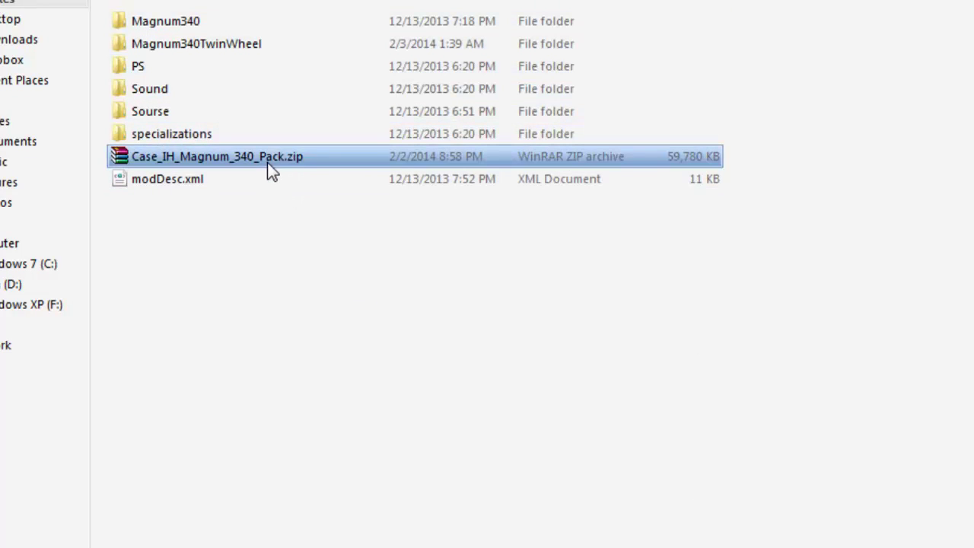
Copy Case_IH_Magnum_340_Pack.zip and paste it into Documents > My Games > FarmingSimulator2013 > mods
right_click(264, 157)
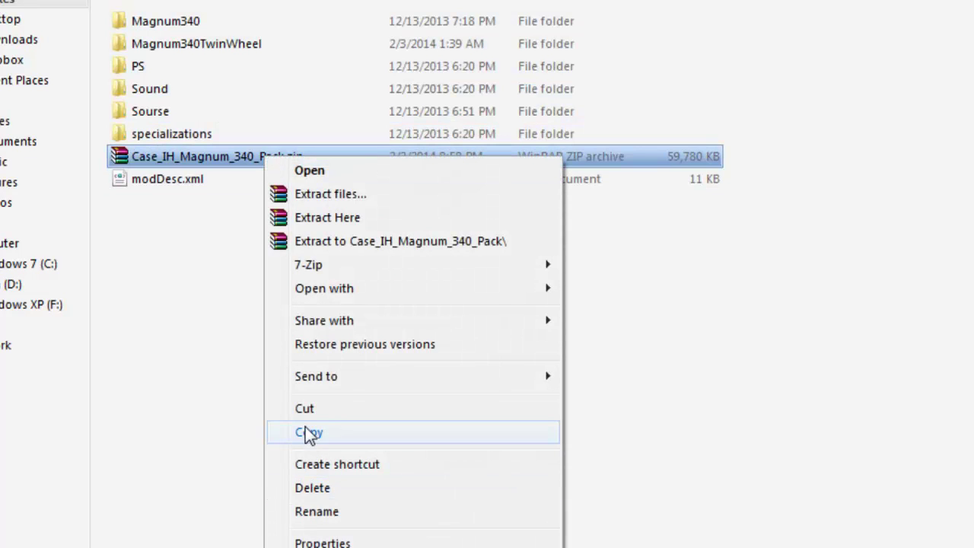
click(97, 211)
click(17, 144)
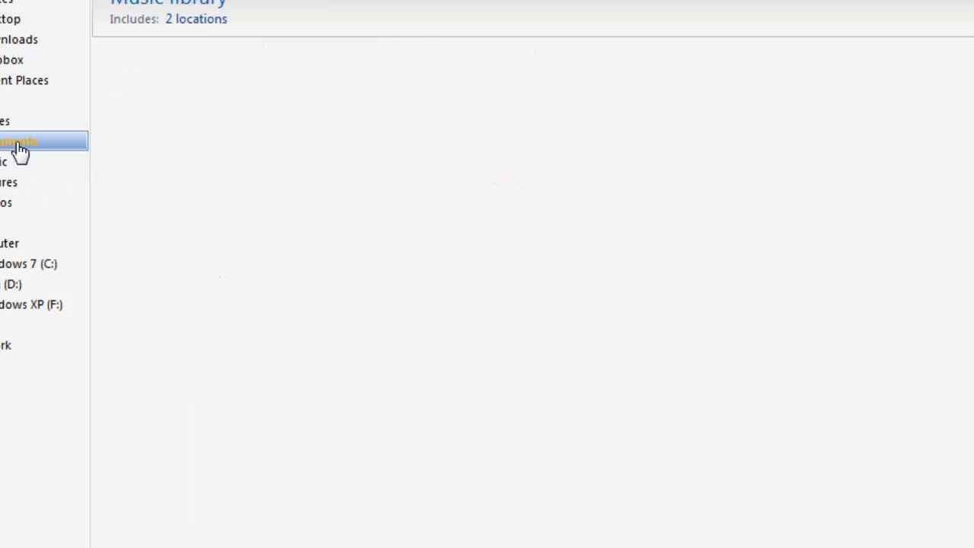
double_click(169, 397)
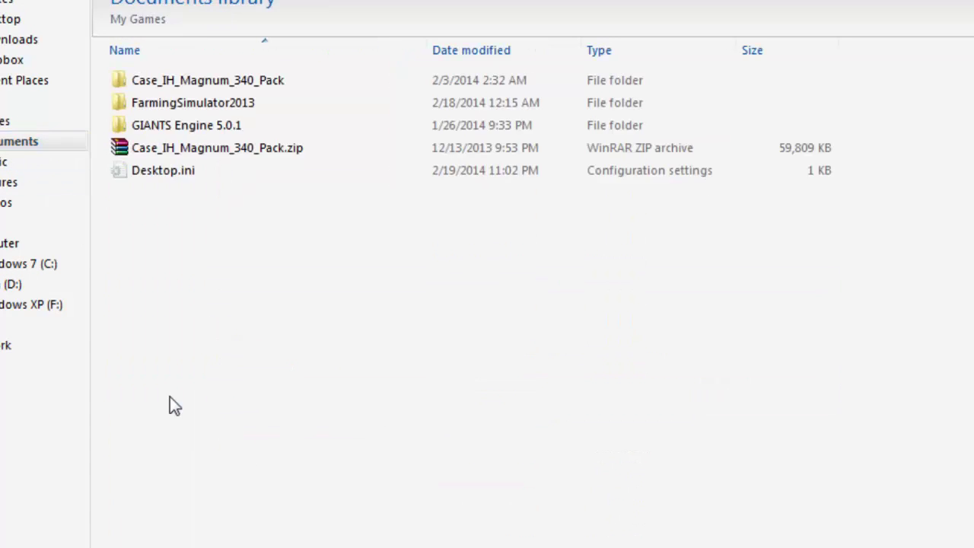
click(156, 107)
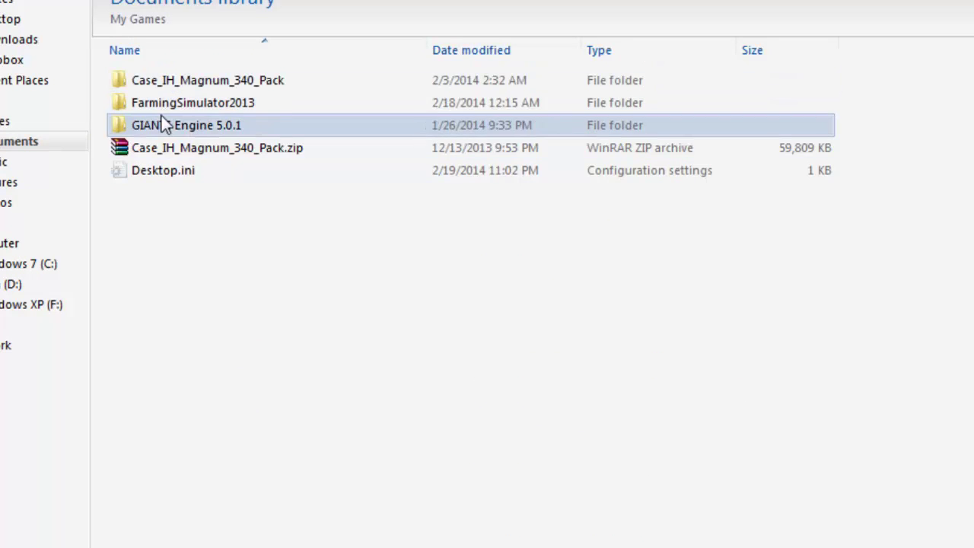
click(161, 115)
double_click(159, 109)
double_click(160, 83)
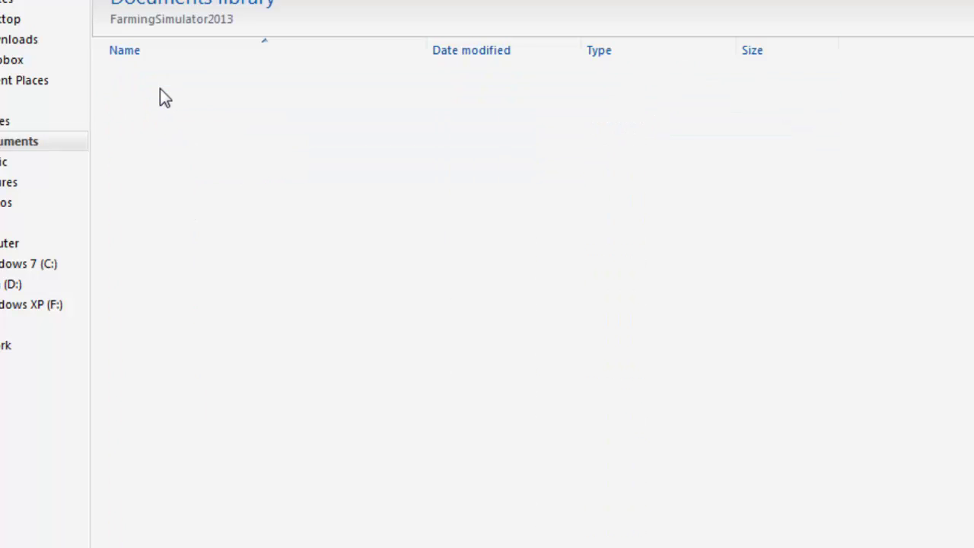
right_click(928, 269)
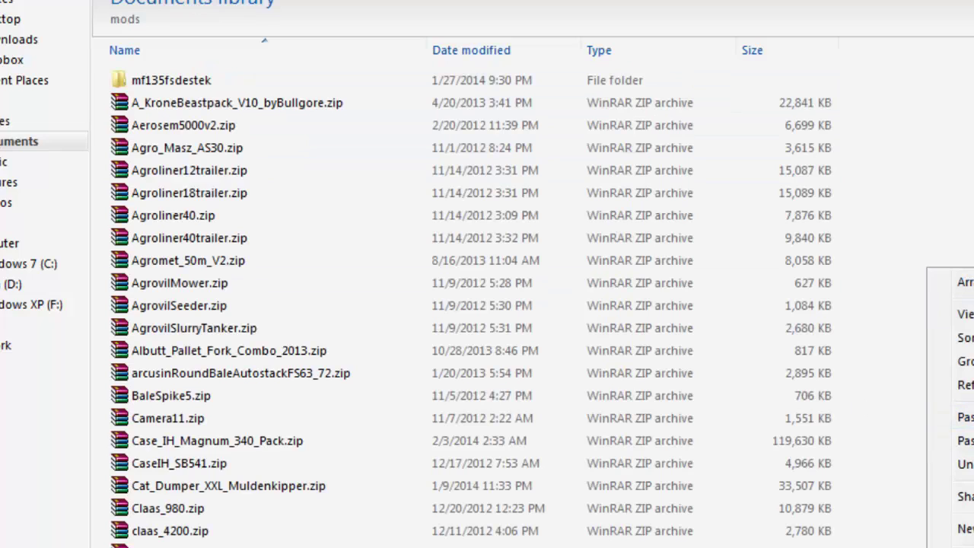
click(965, 417)
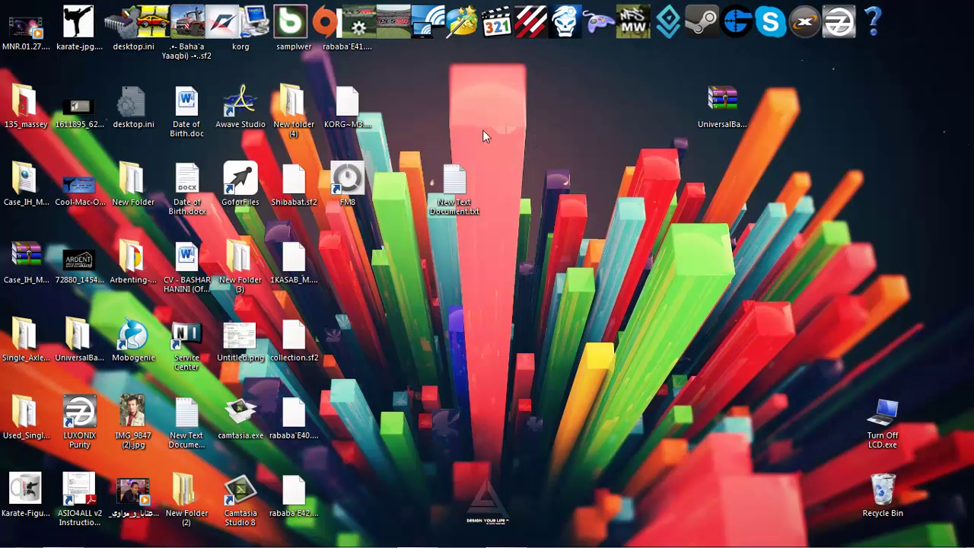
Refresh the desktop and bring back the screen recorder window
right_click(530, 116)
click(567, 156)
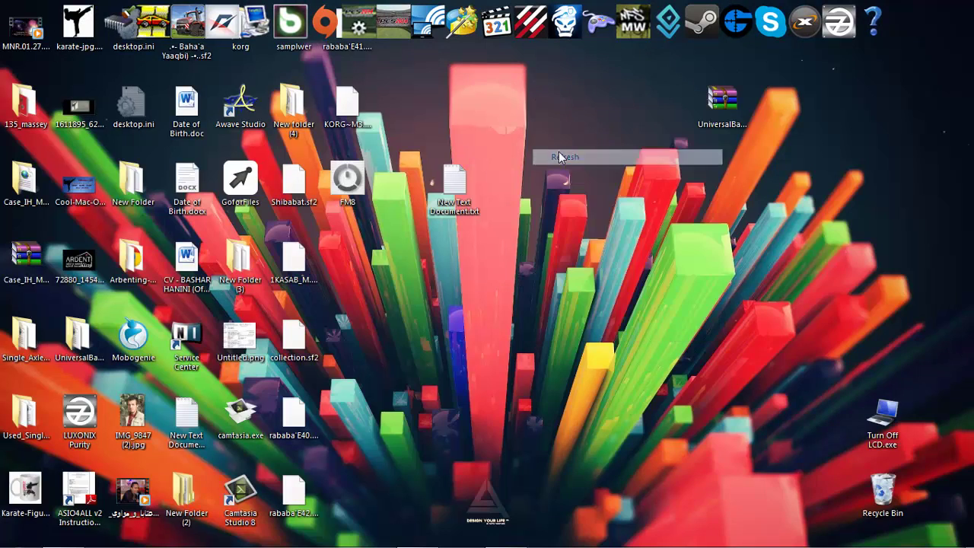
click(506, 542)
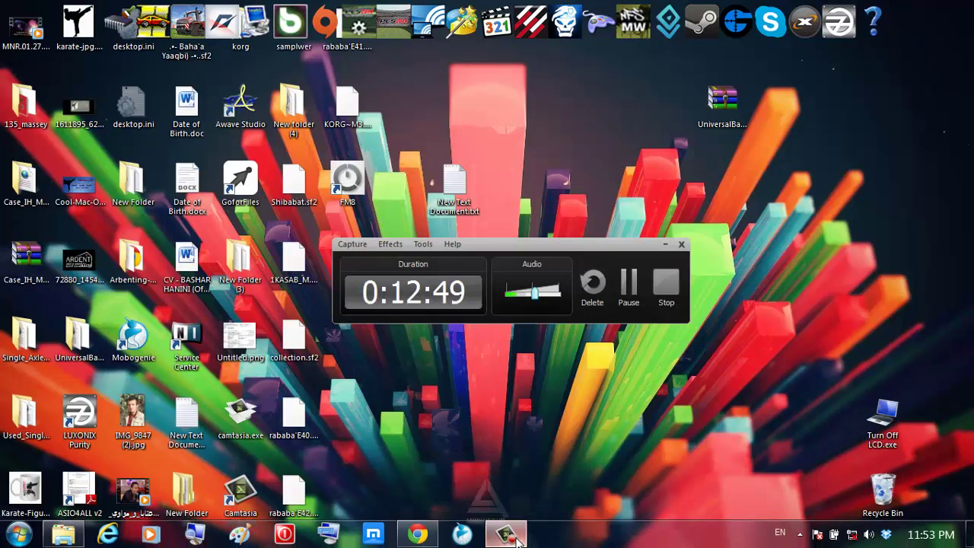